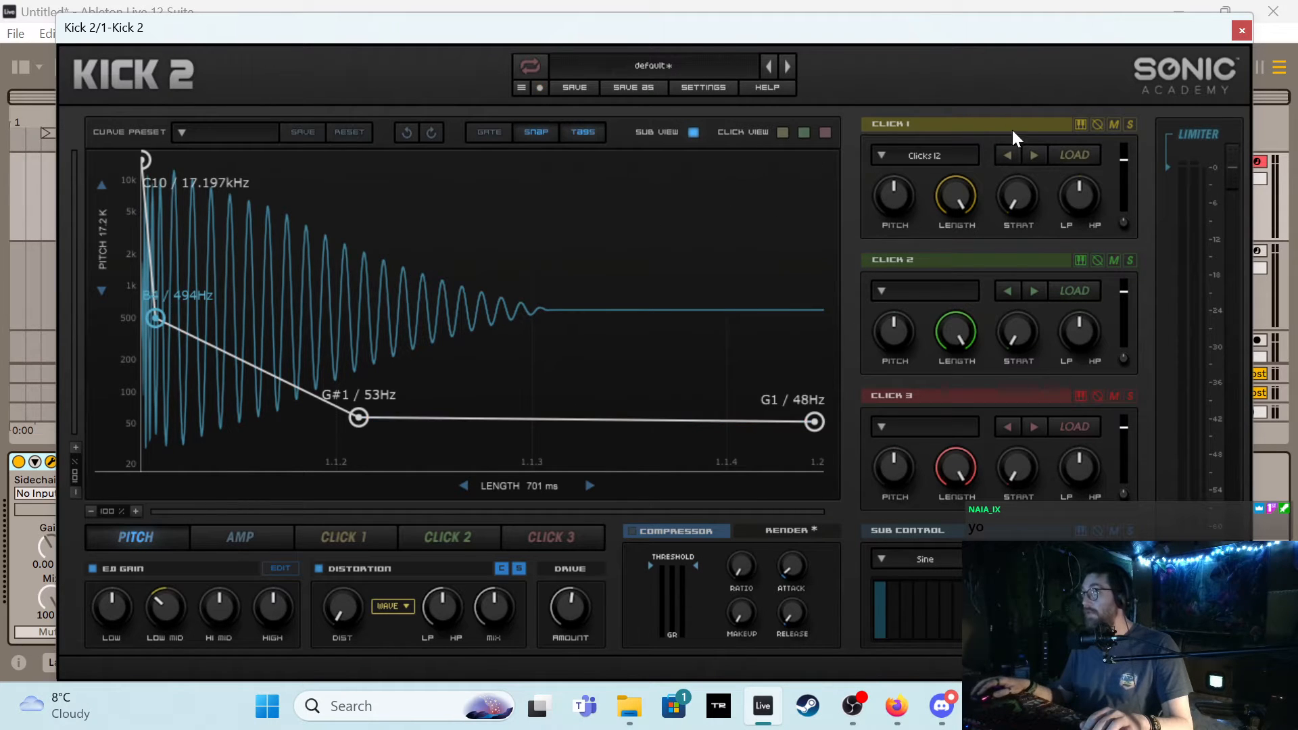
Move the second pitch envelope node to D#5 (622 Hz) and the third to C2 (65 Hz), then bow the first two segments downward
drag(155, 318, 184, 315)
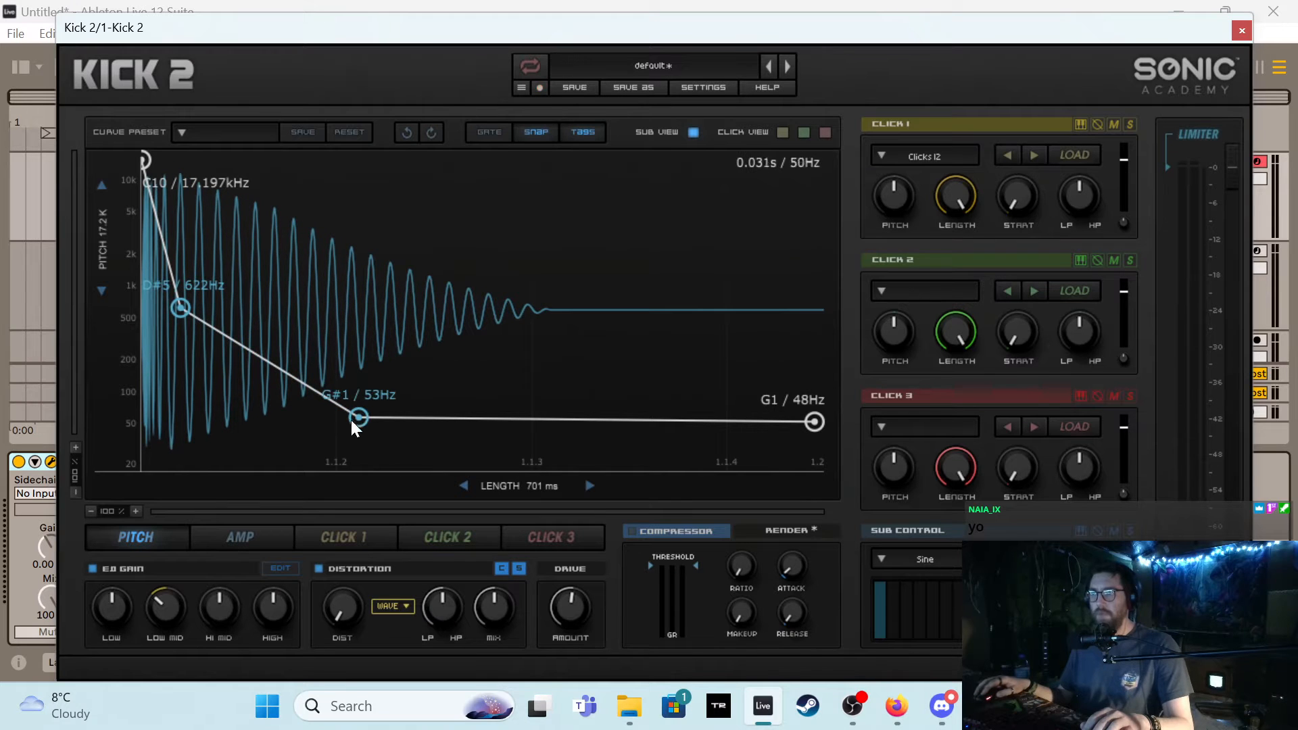
drag(362, 419, 360, 408)
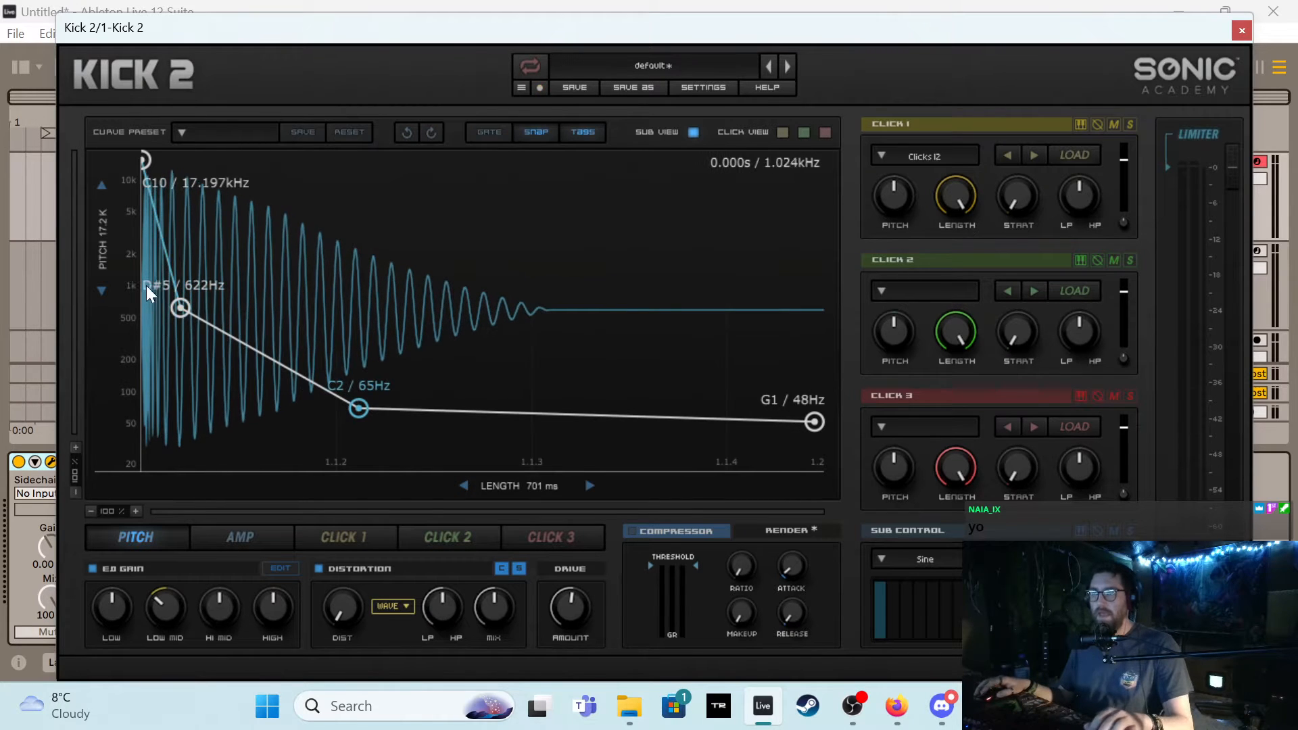
drag(171, 265, 127, 323)
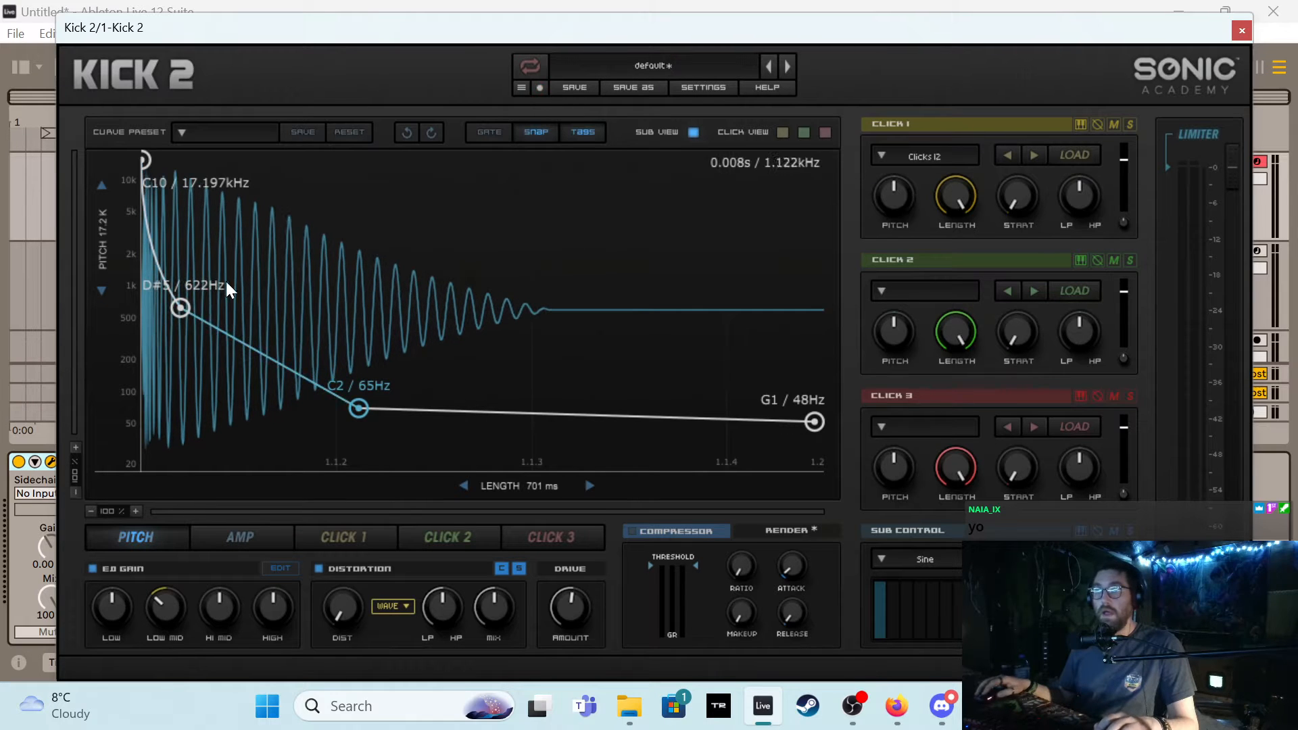
drag(278, 361, 244, 413)
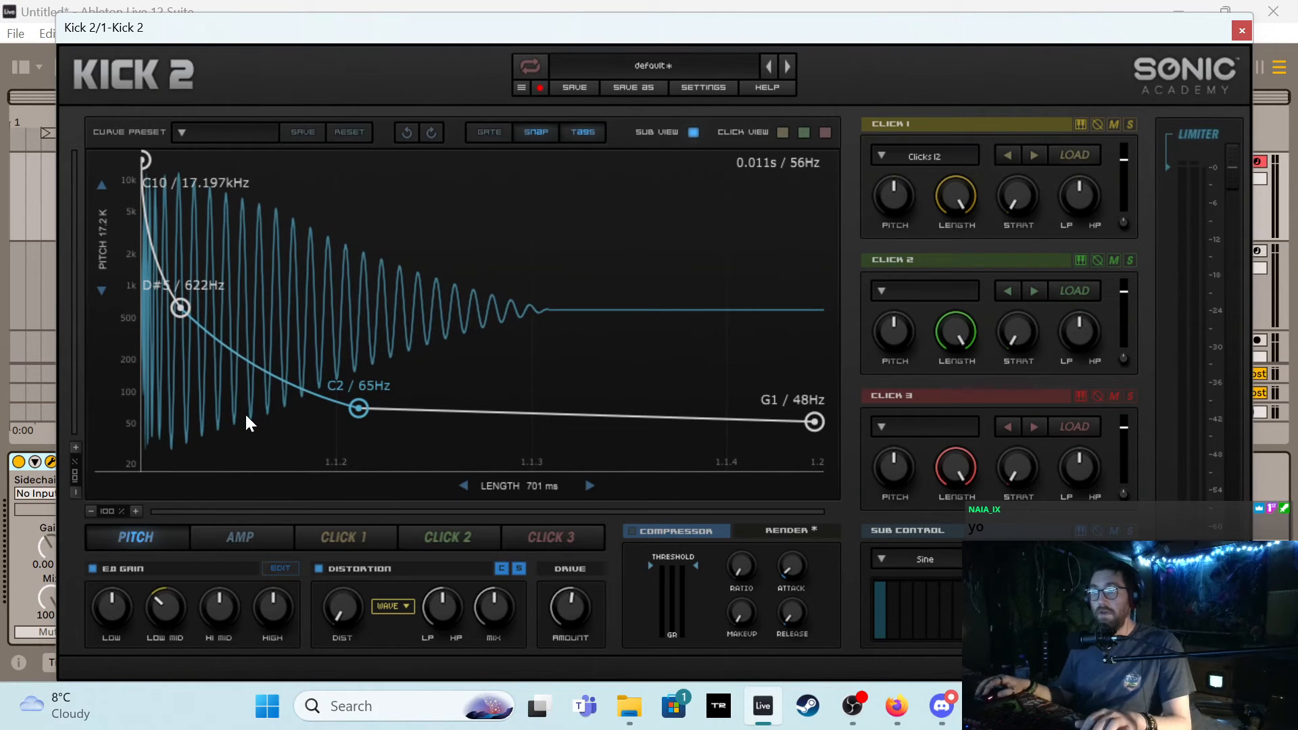
Bow the last pitch segment slightly downward, lower the end node to E1 (41 Hz), and close the Kick 2 window
drag(484, 417, 483, 432)
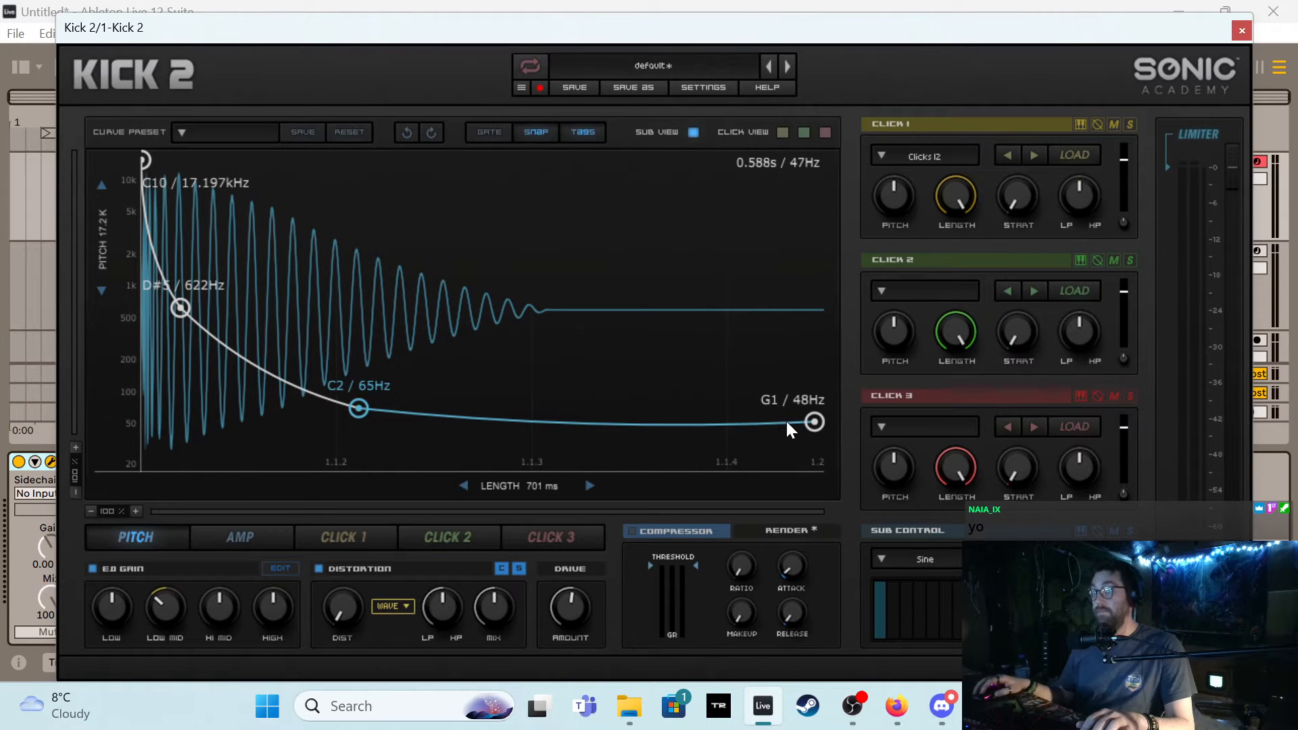
drag(809, 423, 809, 428)
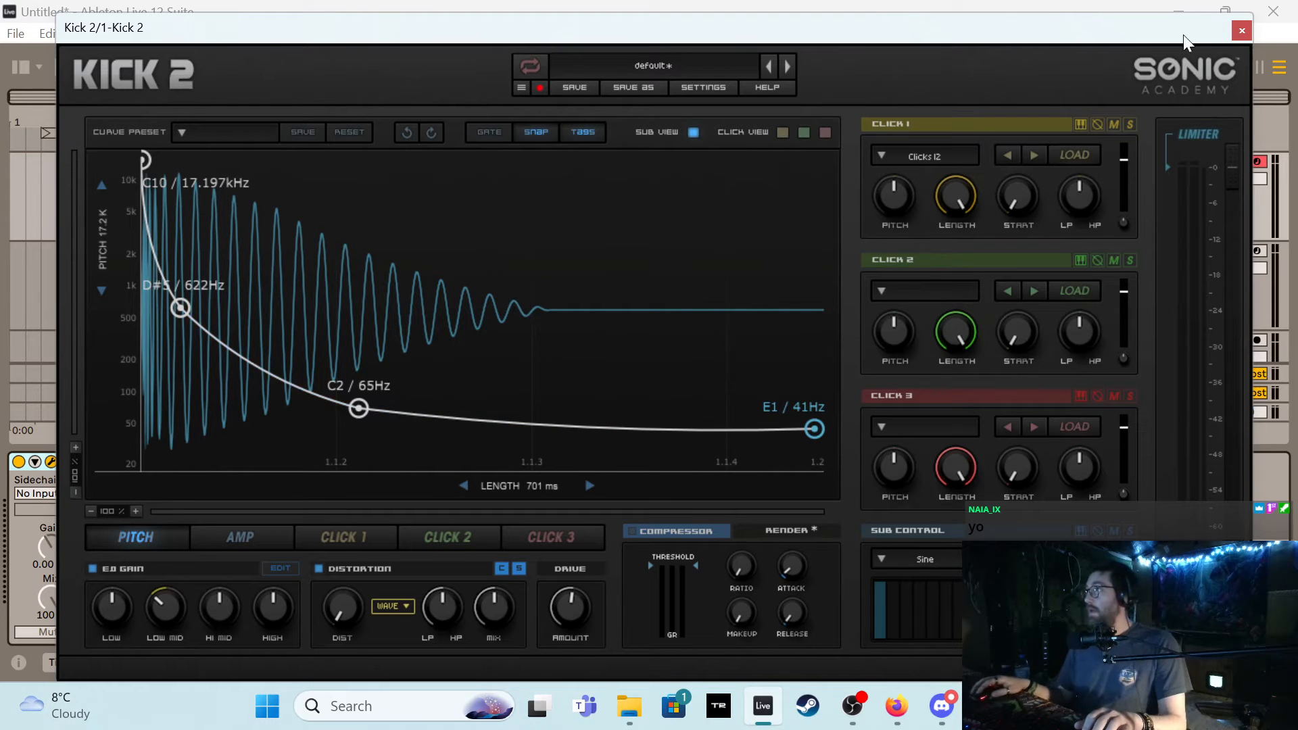
click(1241, 32)
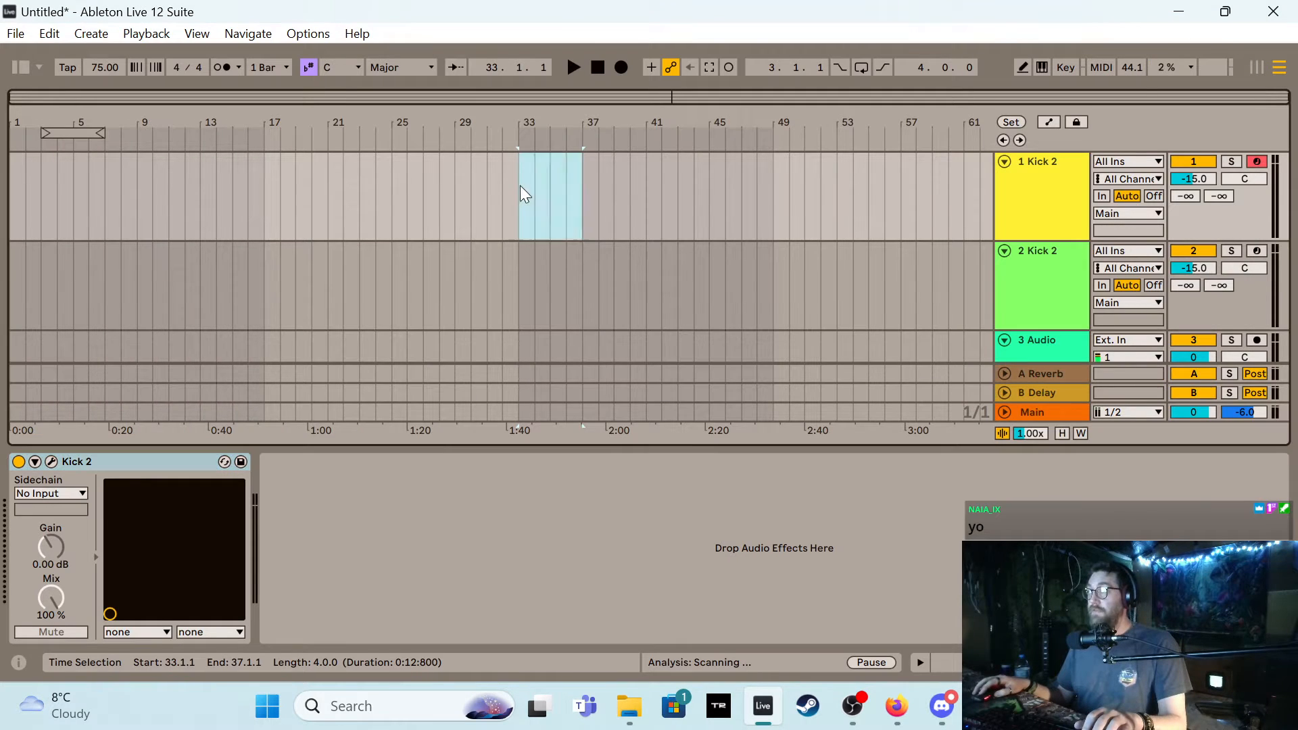
Create a four-bar MIDI clip at bars 33 to 37 on track 1 Kick 2 and enable note preview
drag(520, 185, 575, 195)
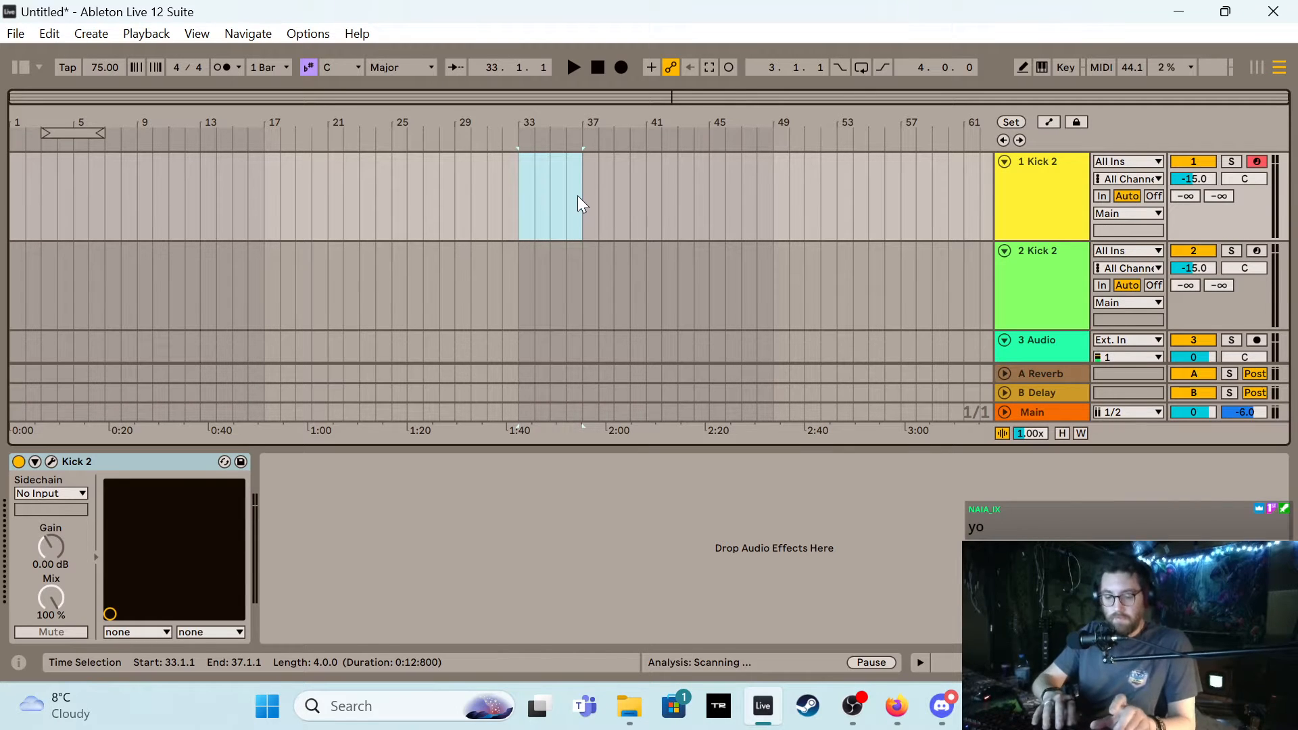
double_click(577, 196)
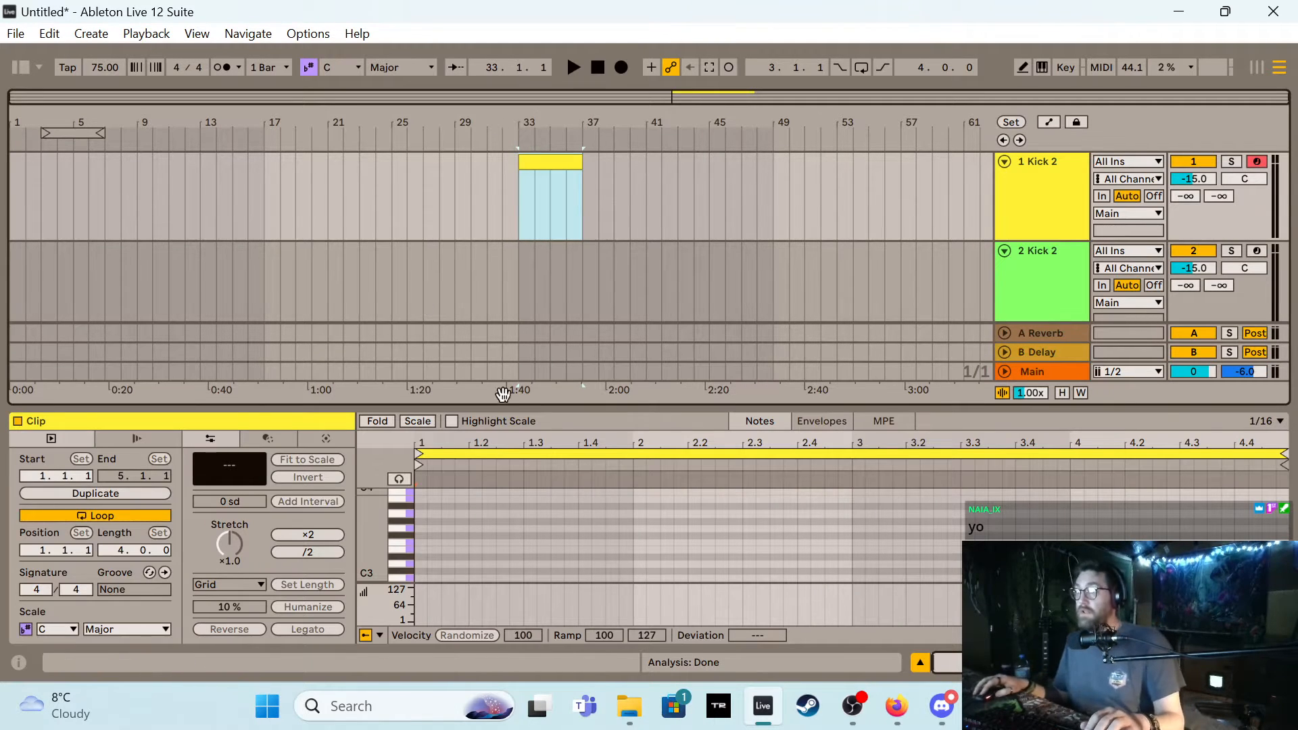
click(429, 504)
click(405, 480)
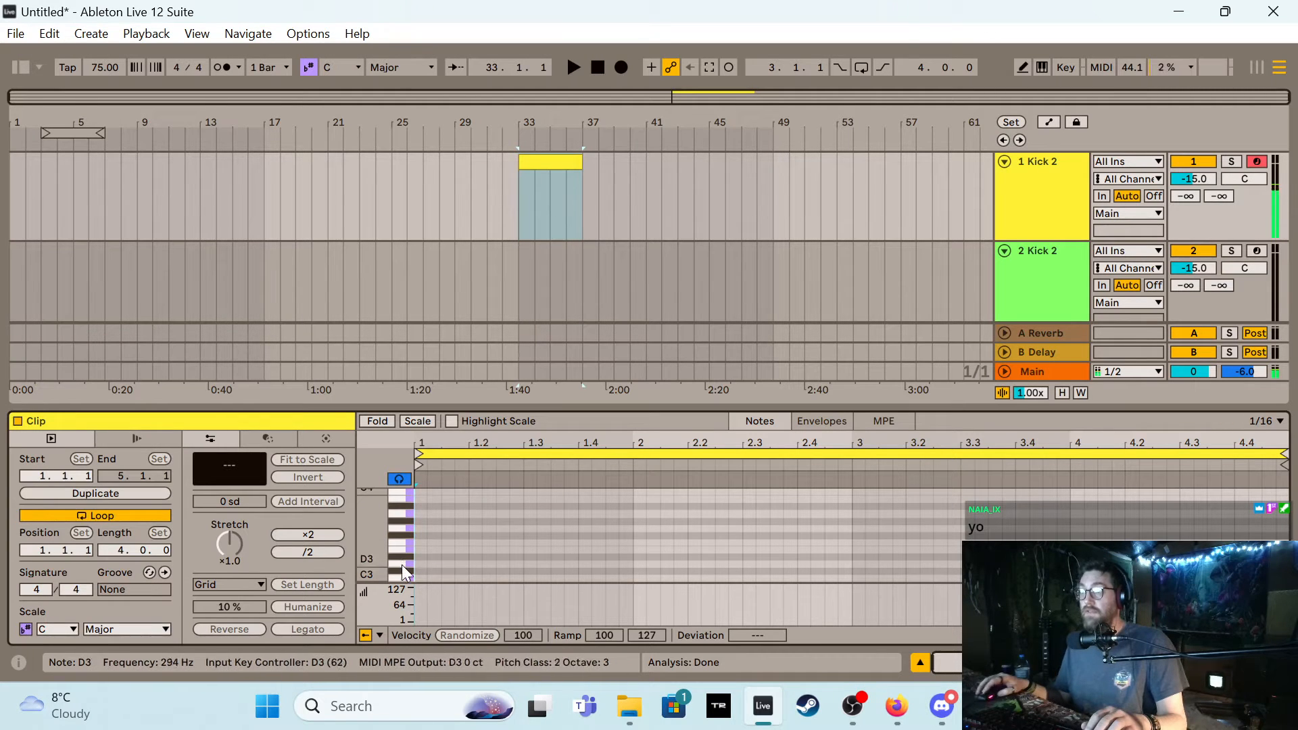
Draw sixteenth-length C2 notes at 1.1.1 and 1.3.1 in the clip, checking the rhythm with short playback
scroll(403, 566, down, 3)
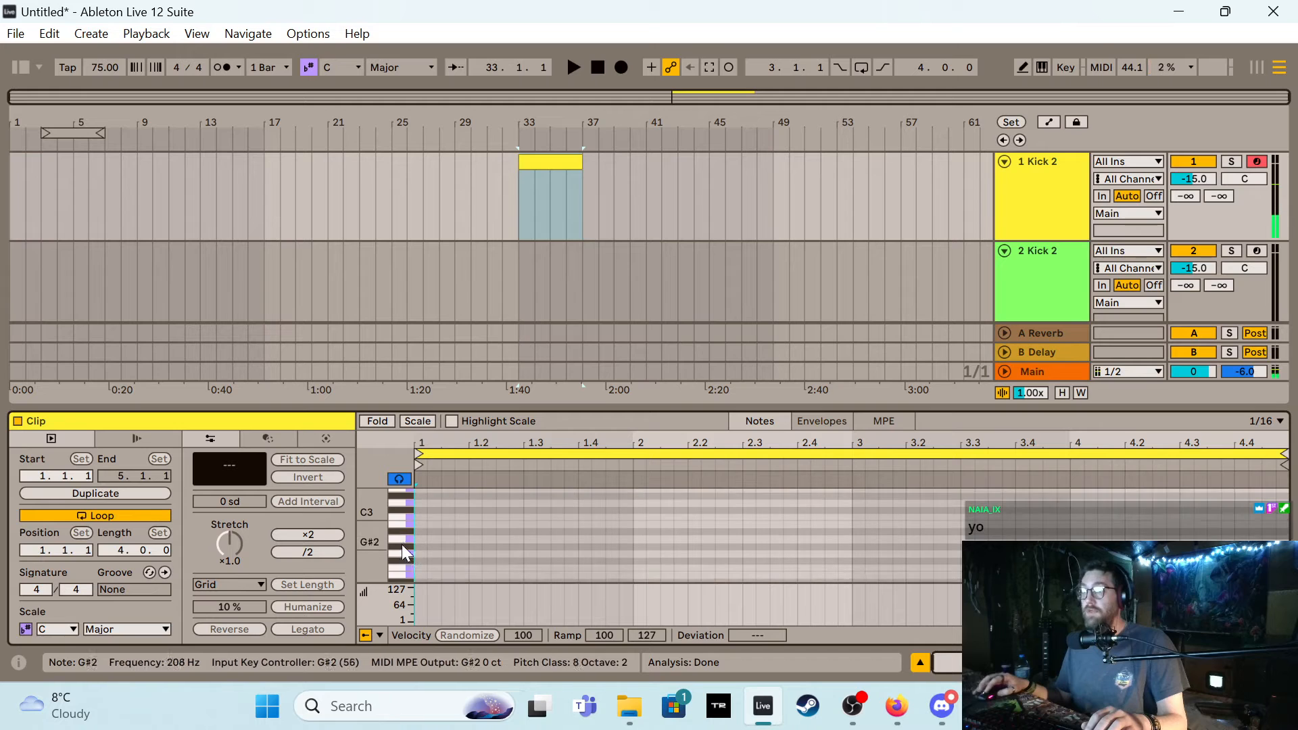
scroll(404, 541, down, 1)
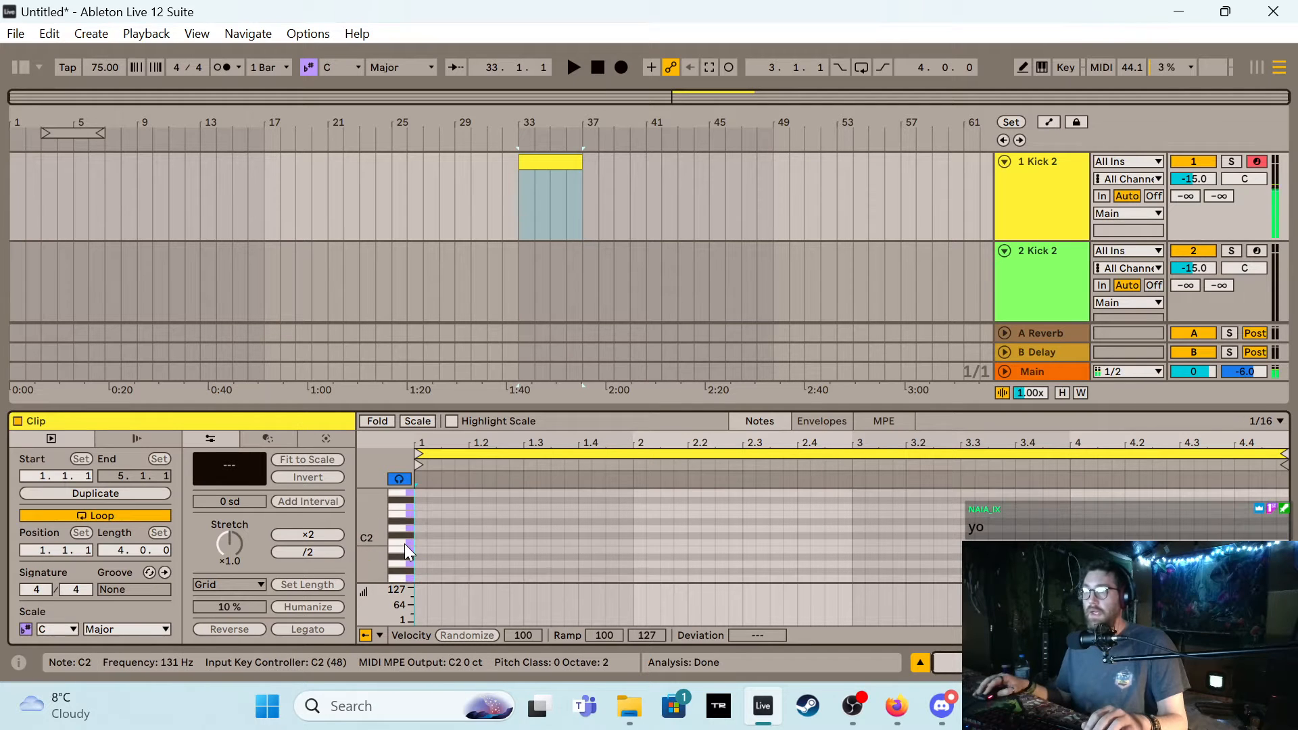
key(b)
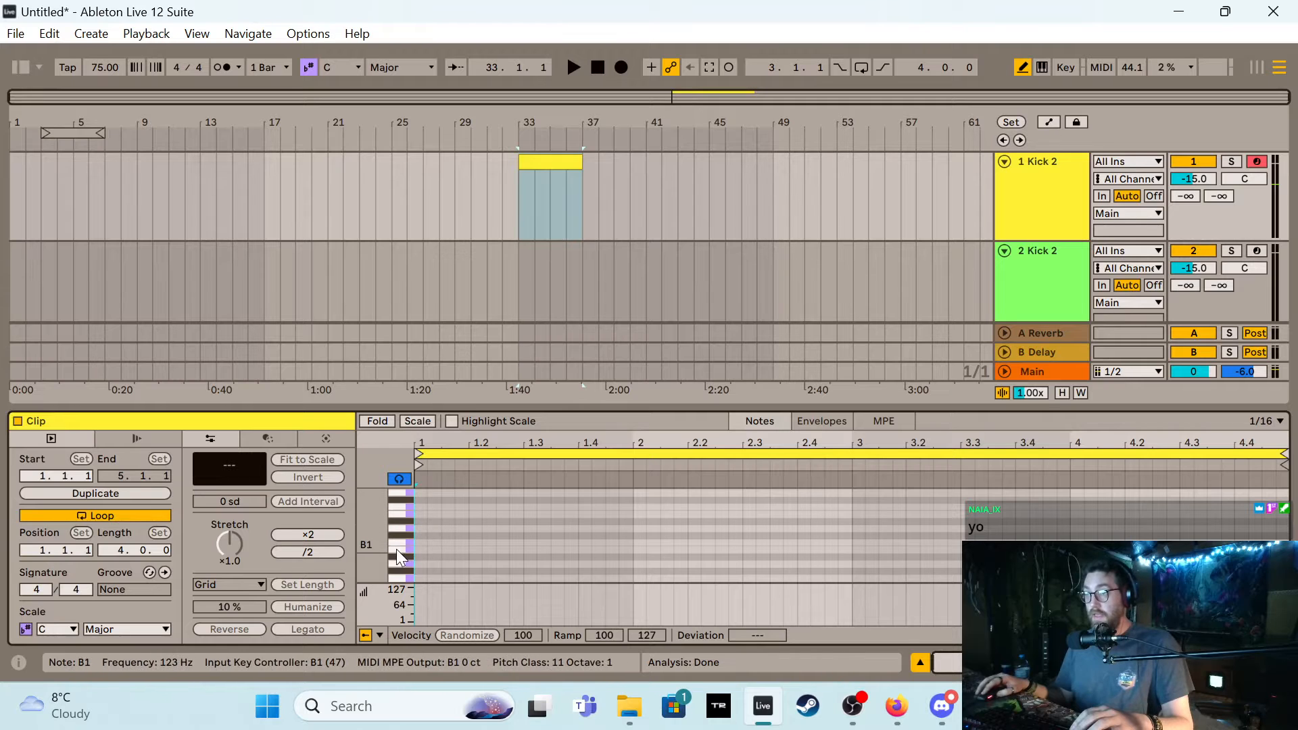
click(423, 541)
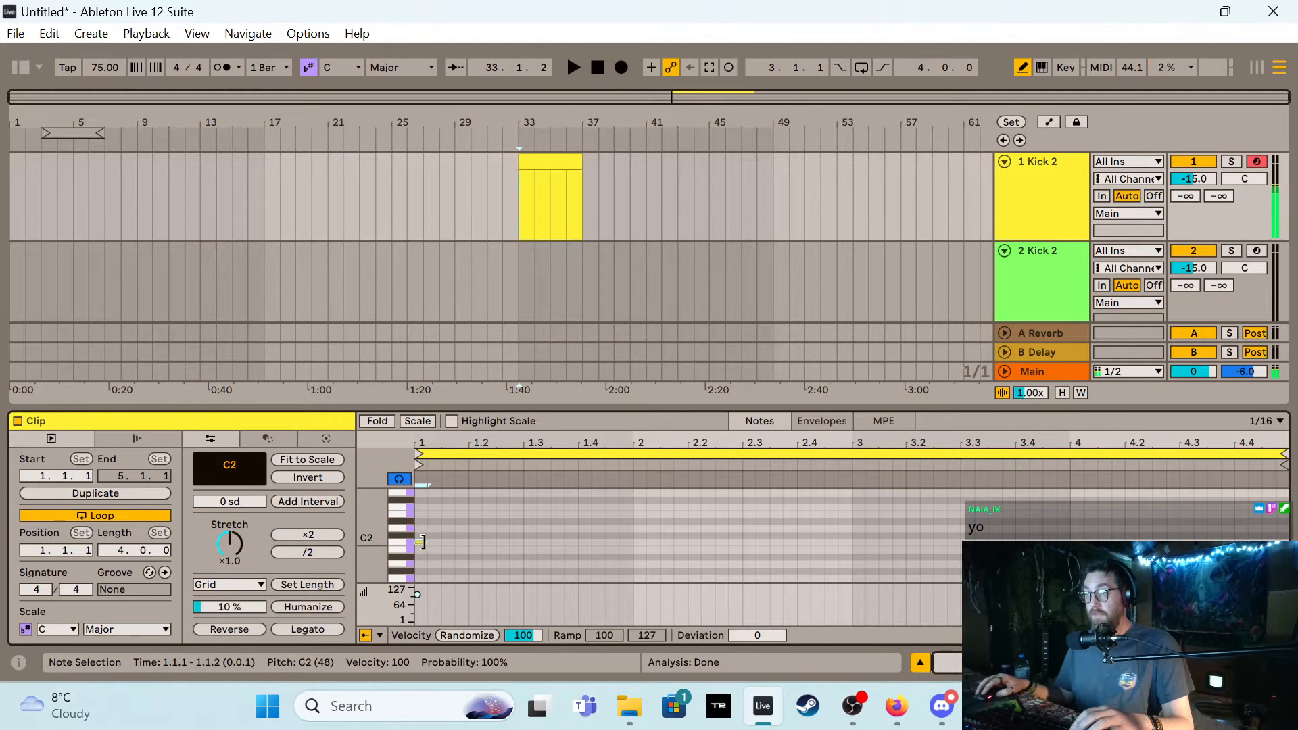
key(space)
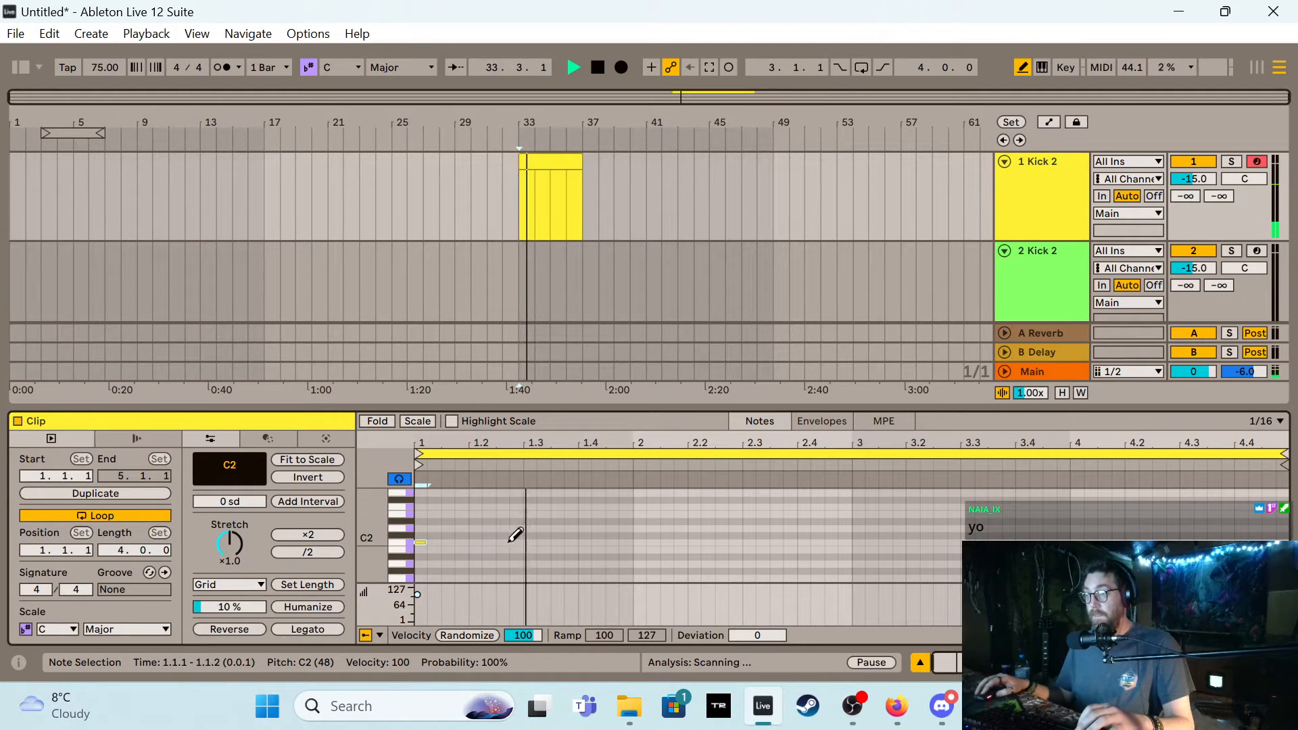
click(529, 542)
key(space)
key(space)
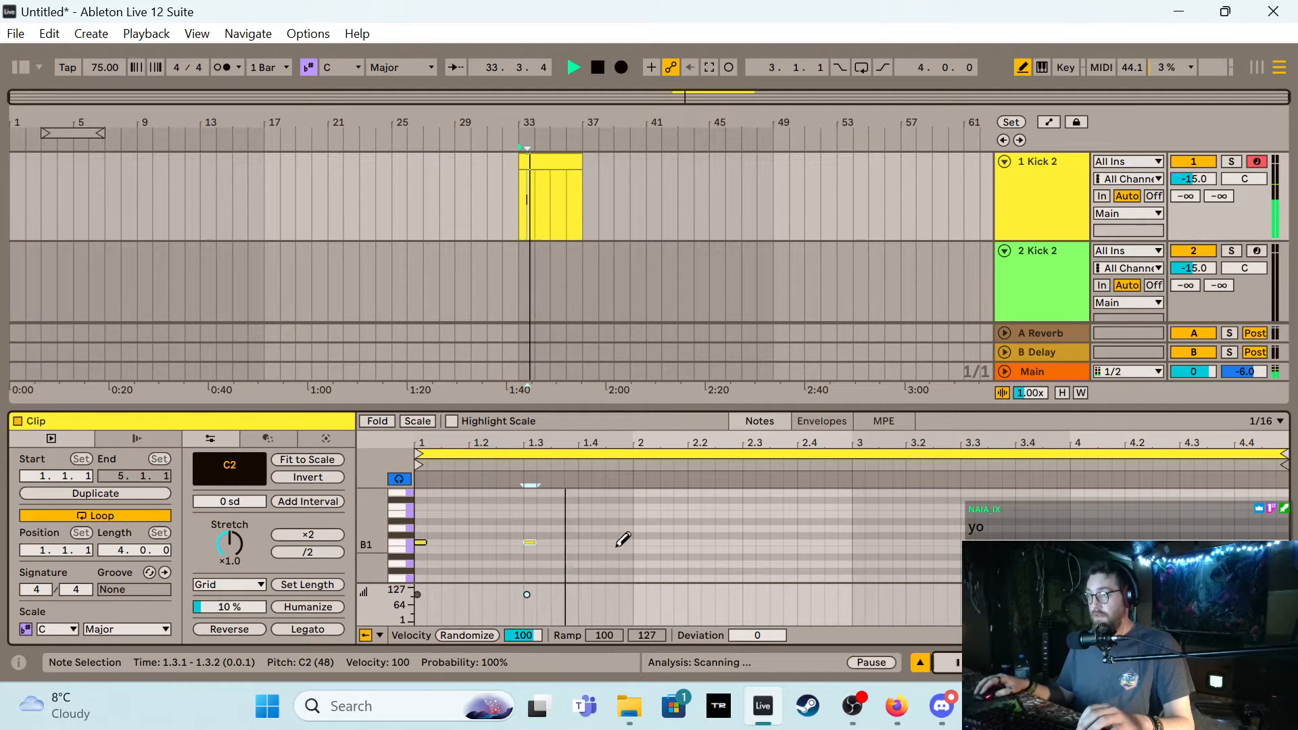
key(space)
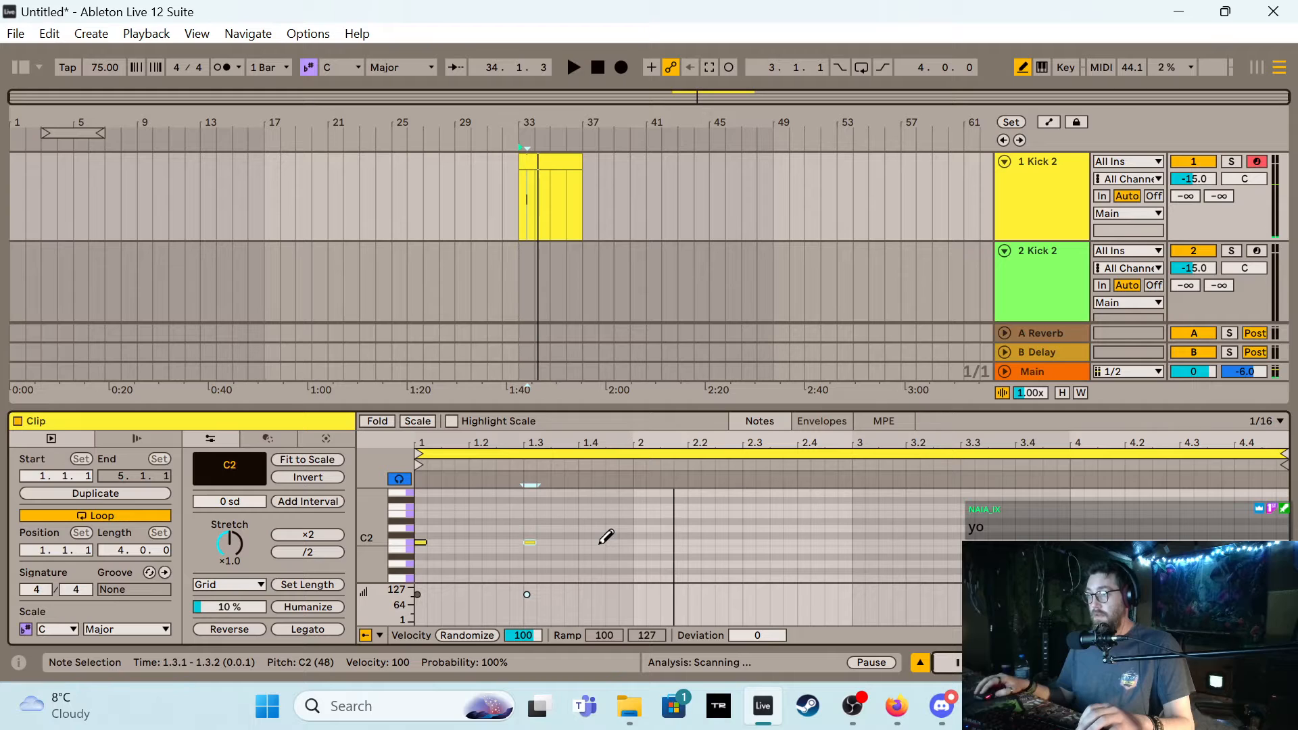
Continue the kick pattern with C2 notes at 1.4.2, 2.1.1, 2.3.1, 2.4.2, 3.1.1 and 3.3.1
click(598, 542)
click(640, 542)
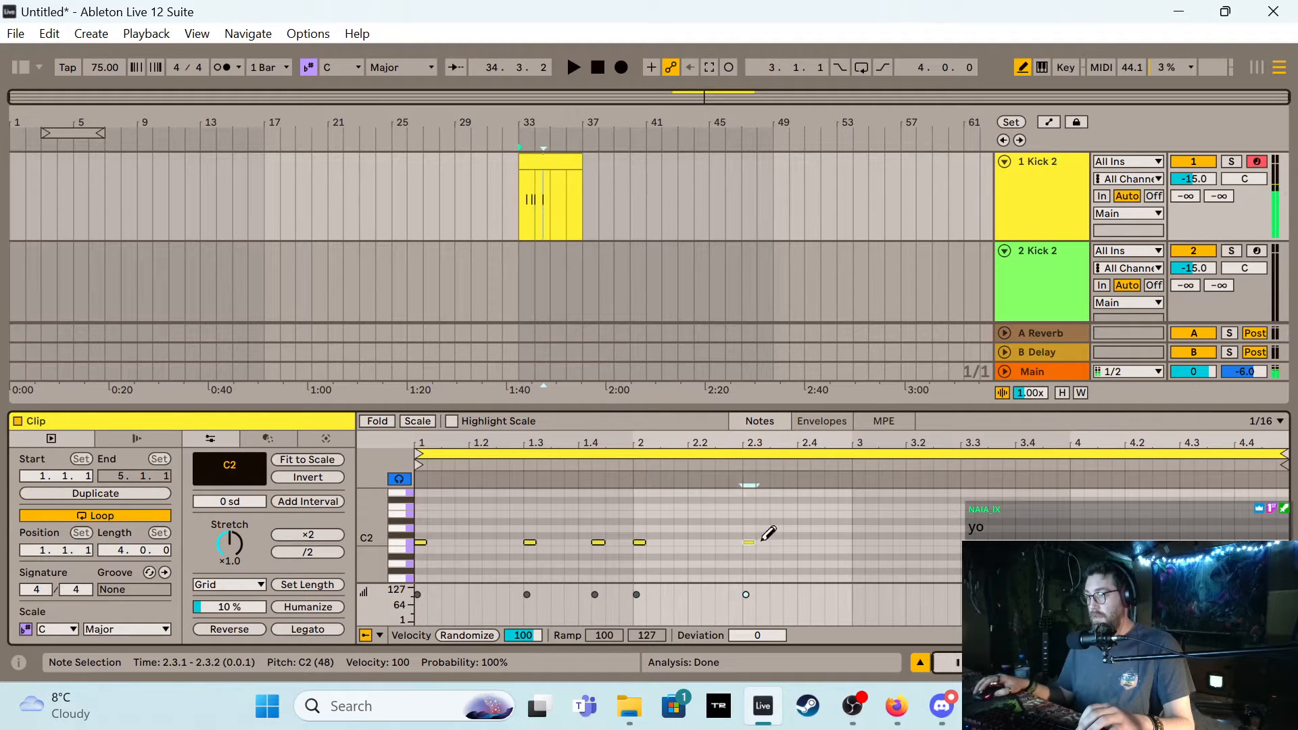
click(816, 541)
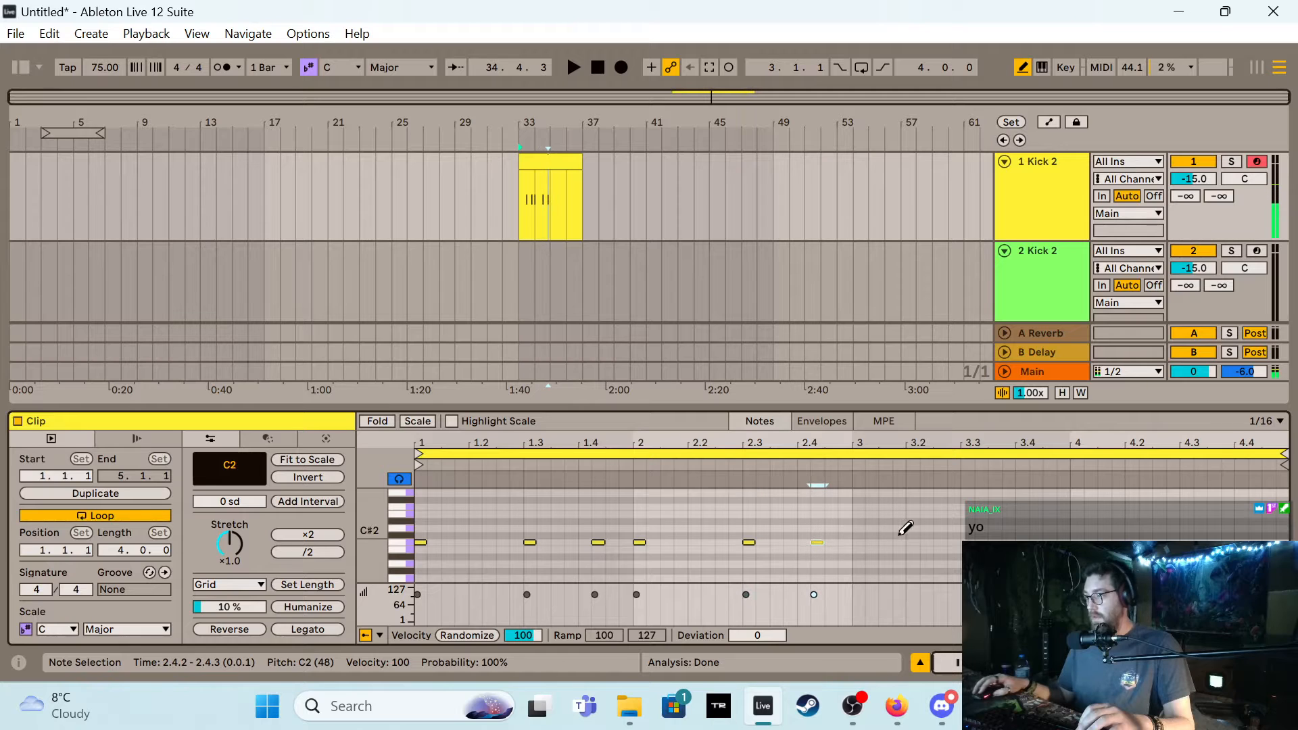
click(858, 542)
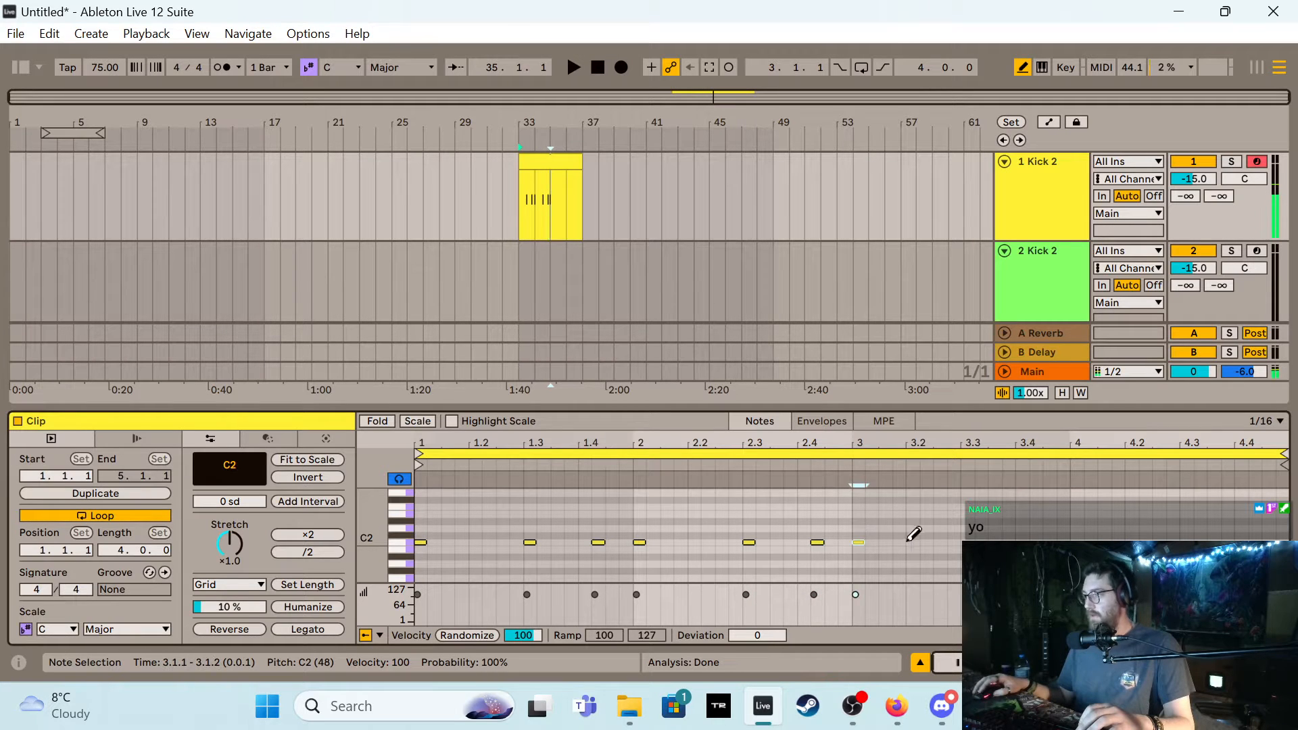
click(970, 541)
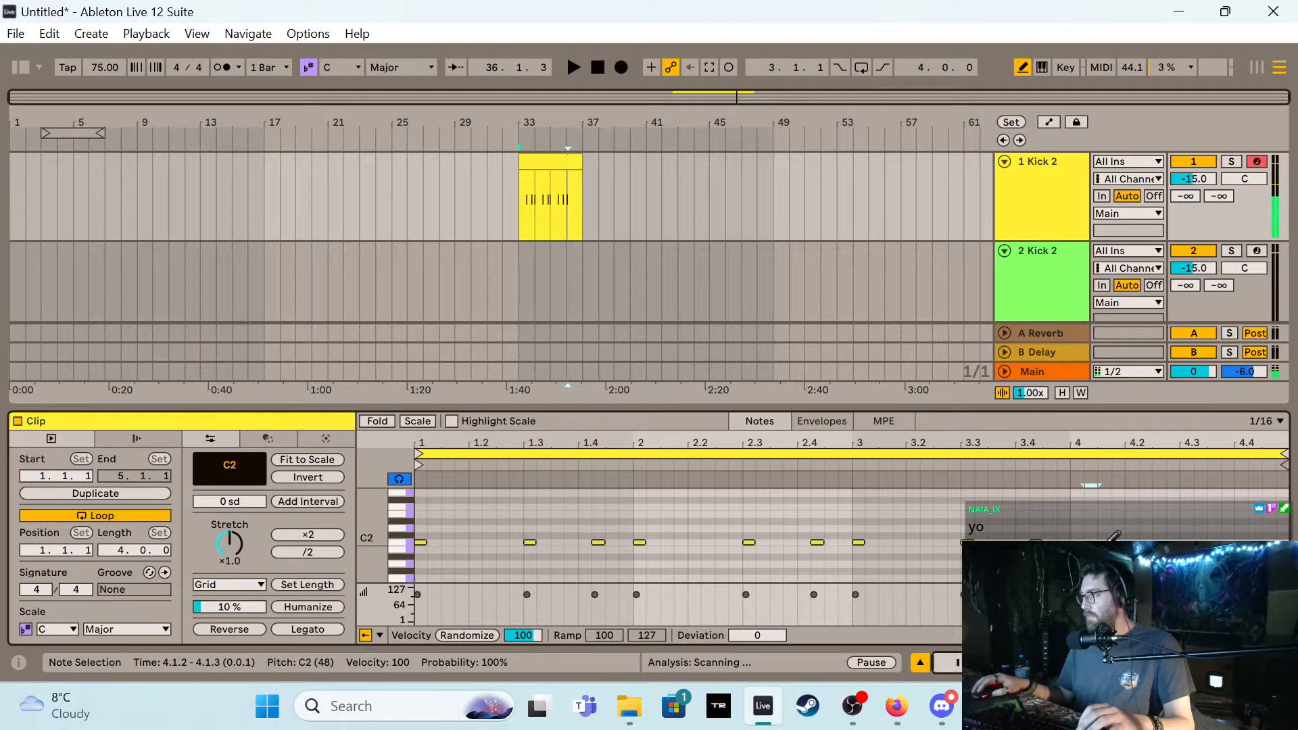
Finish the fourth bar's C2 kick notes, ending with hits at 4.3.1 and 4.4.3, and leave draw mode
key(Left)
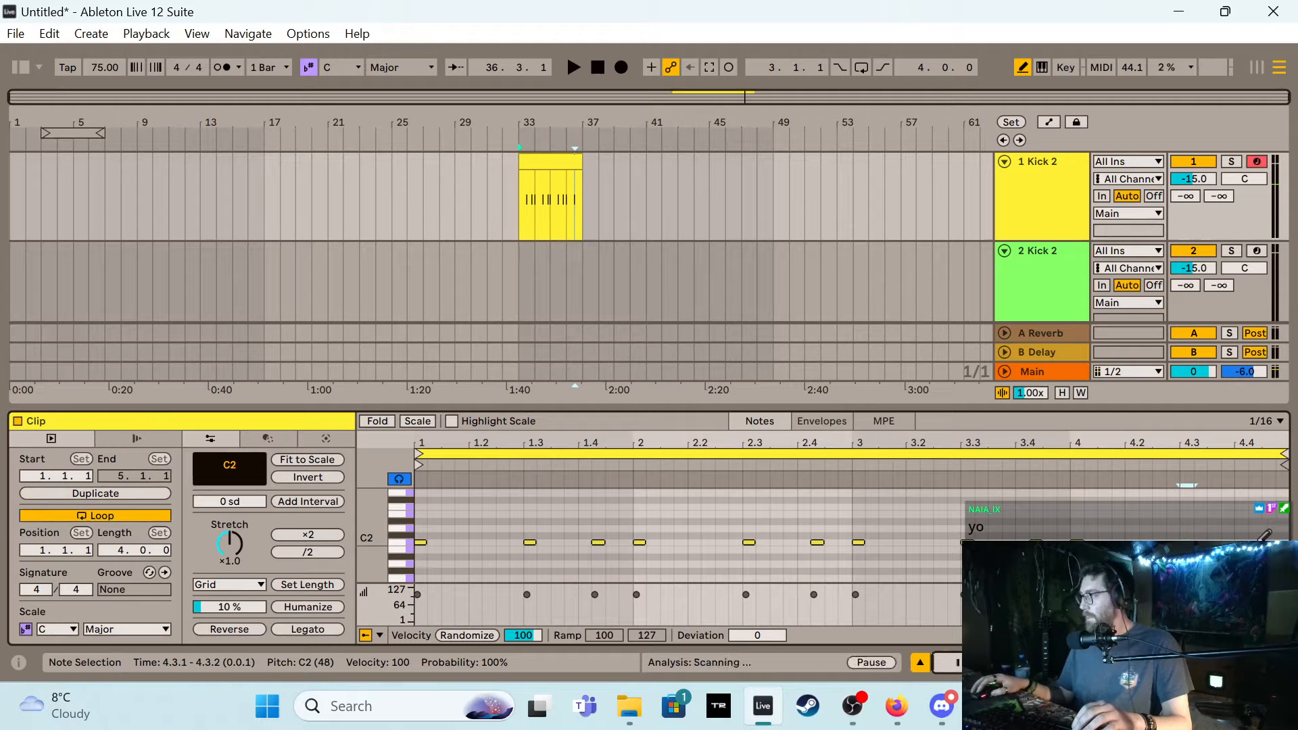
key(Right)
key(Right)
key(Right)
key(Right)
key(Right)
key(Right)
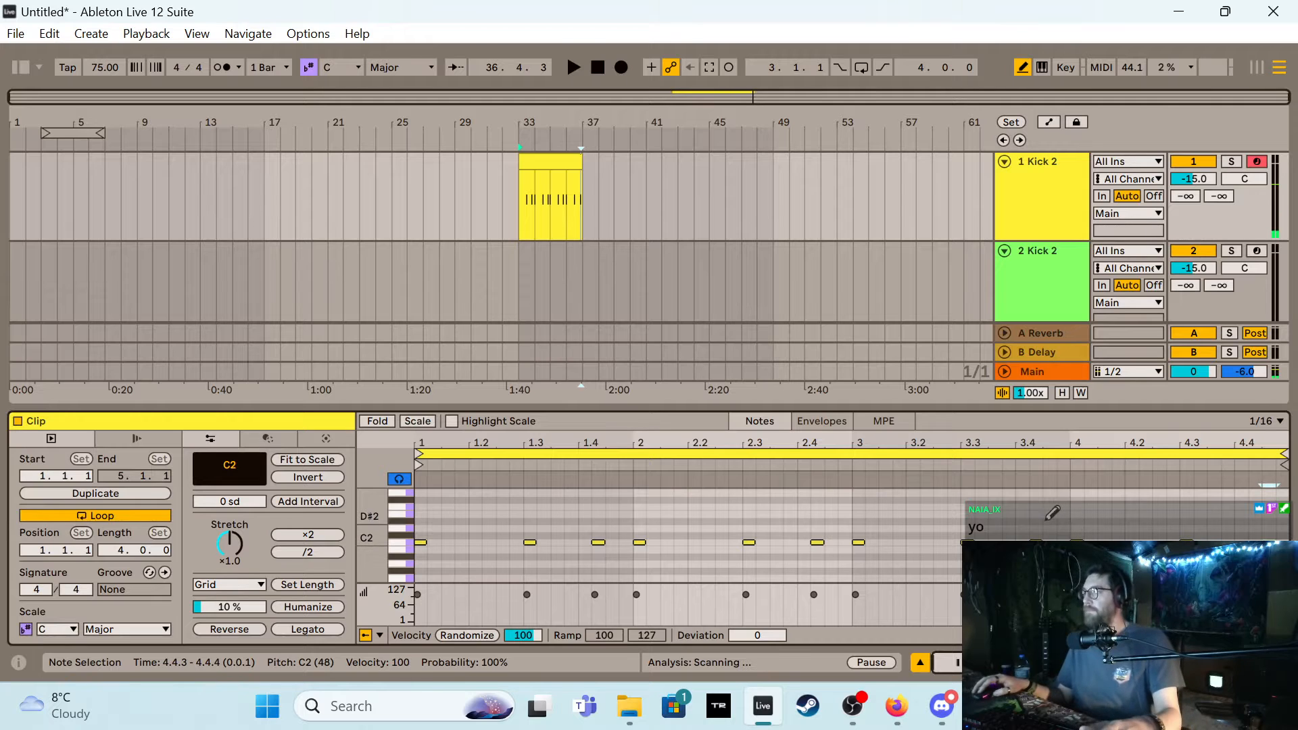
key(b)
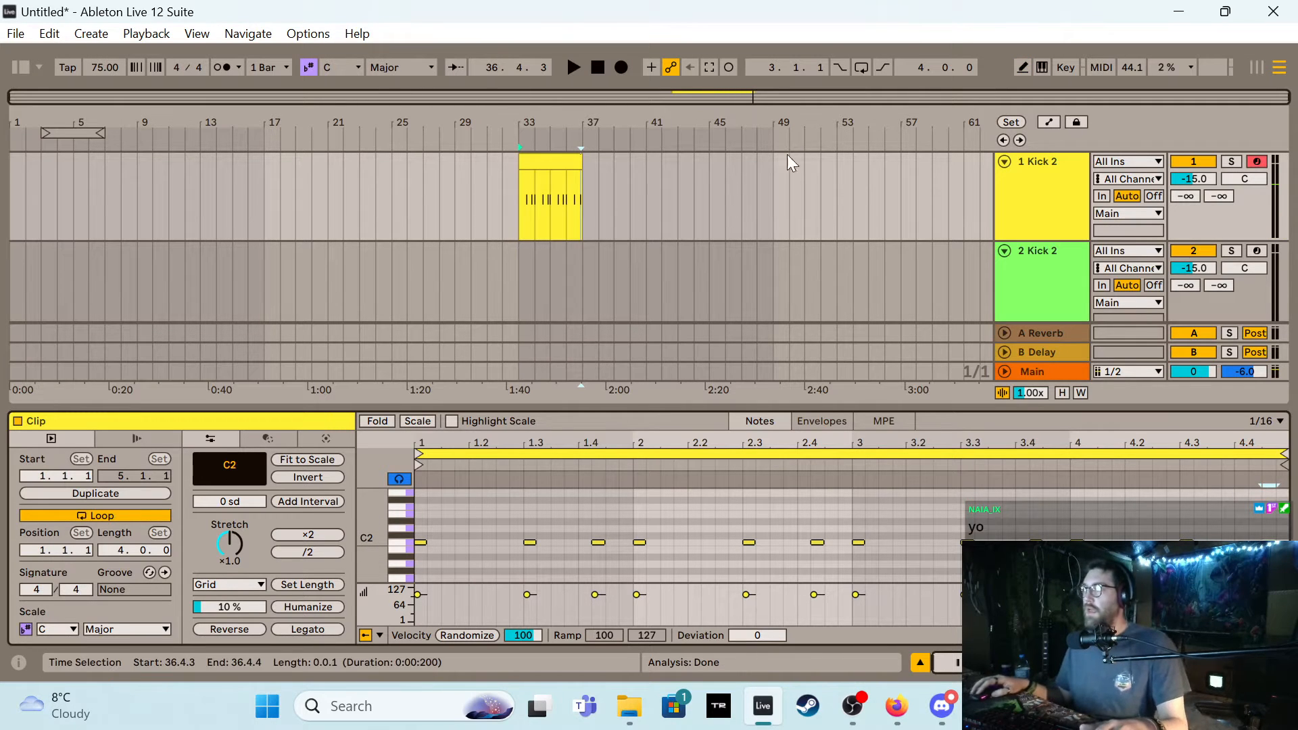
Loop the arrangement over the four-bar kick clip starting at bar 33
click(542, 157)
key(ctrl+l)
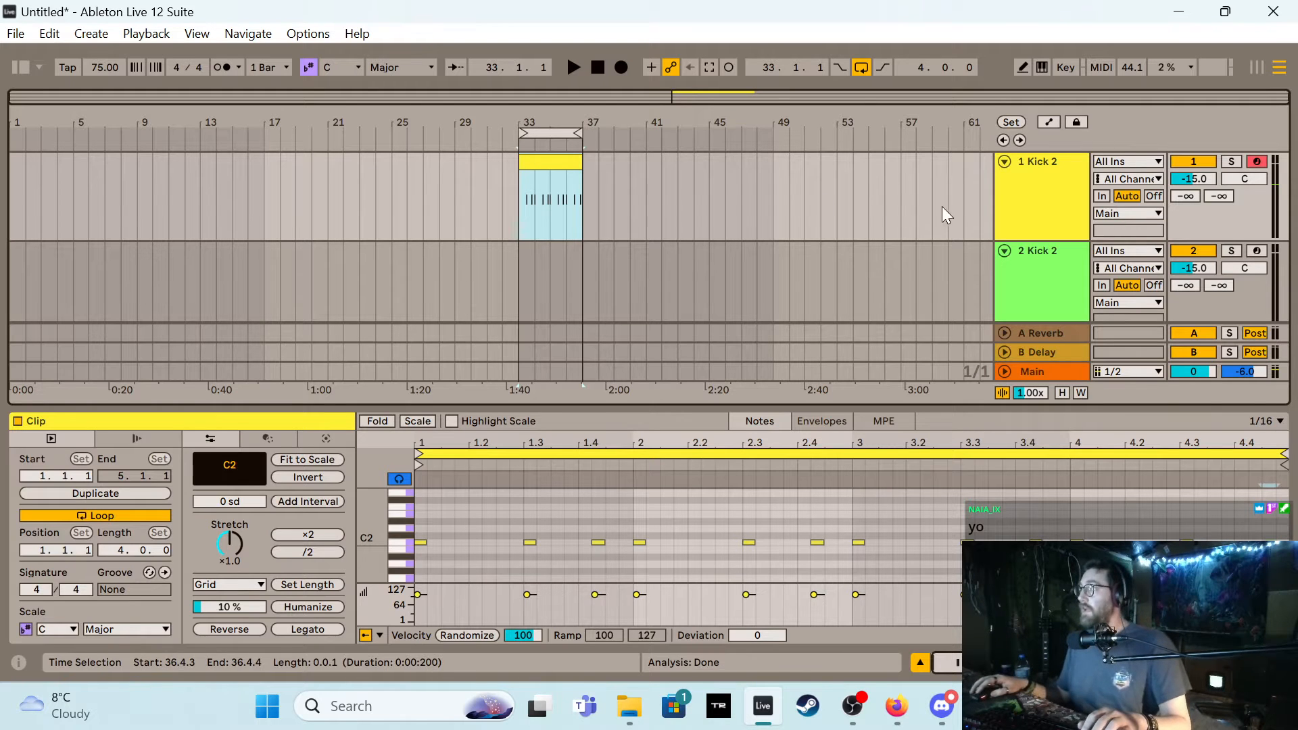
In track 1's Kick 2 amp envelope, raise the fourth node to 0.94 and move the following zero-level node earlier for a steeper decay
click(1043, 180)
key(ctrl+t)
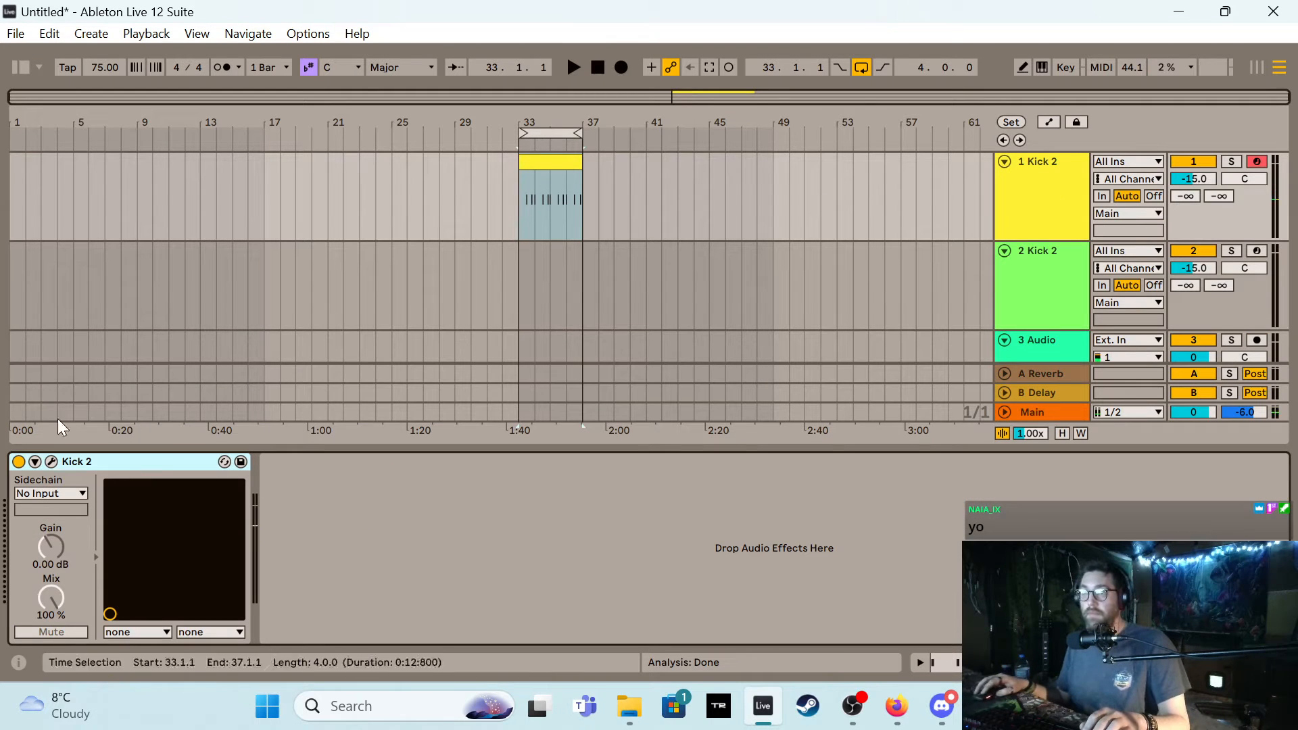
click(51, 462)
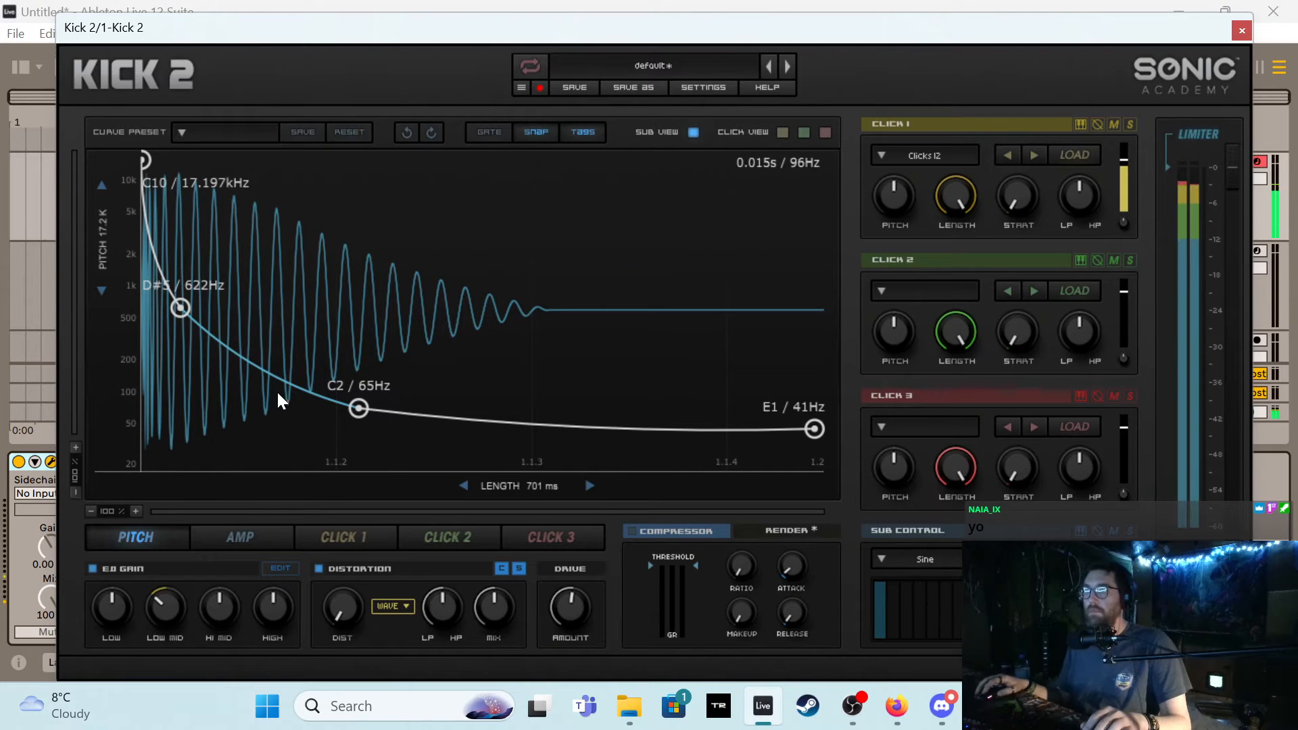
click(248, 536)
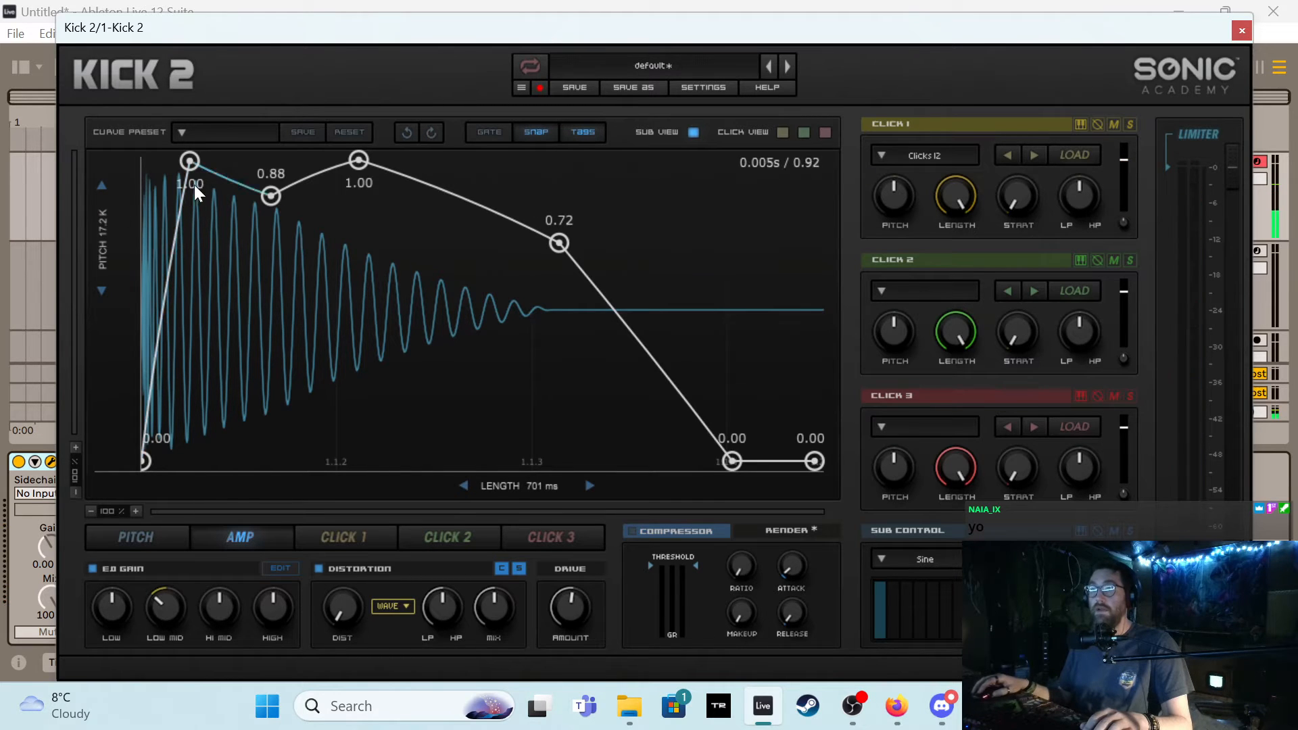
drag(564, 240, 557, 167)
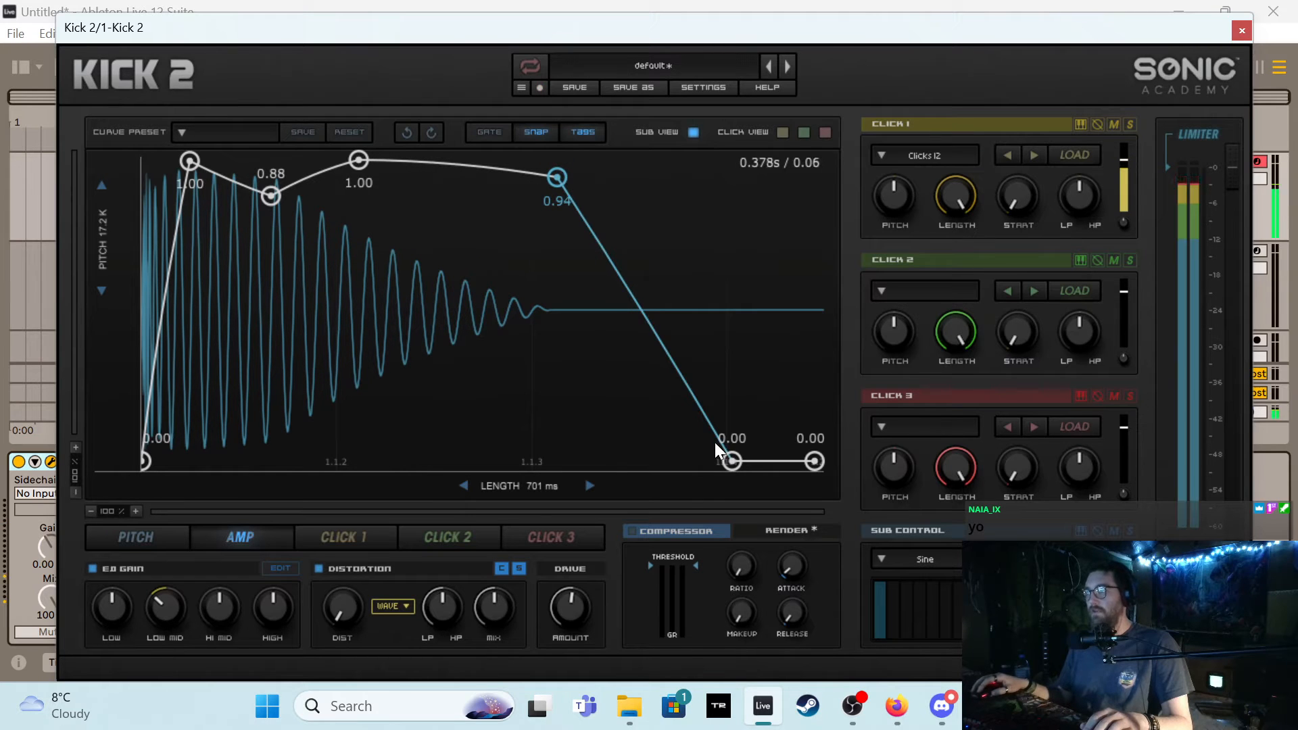
drag(732, 461, 602, 467)
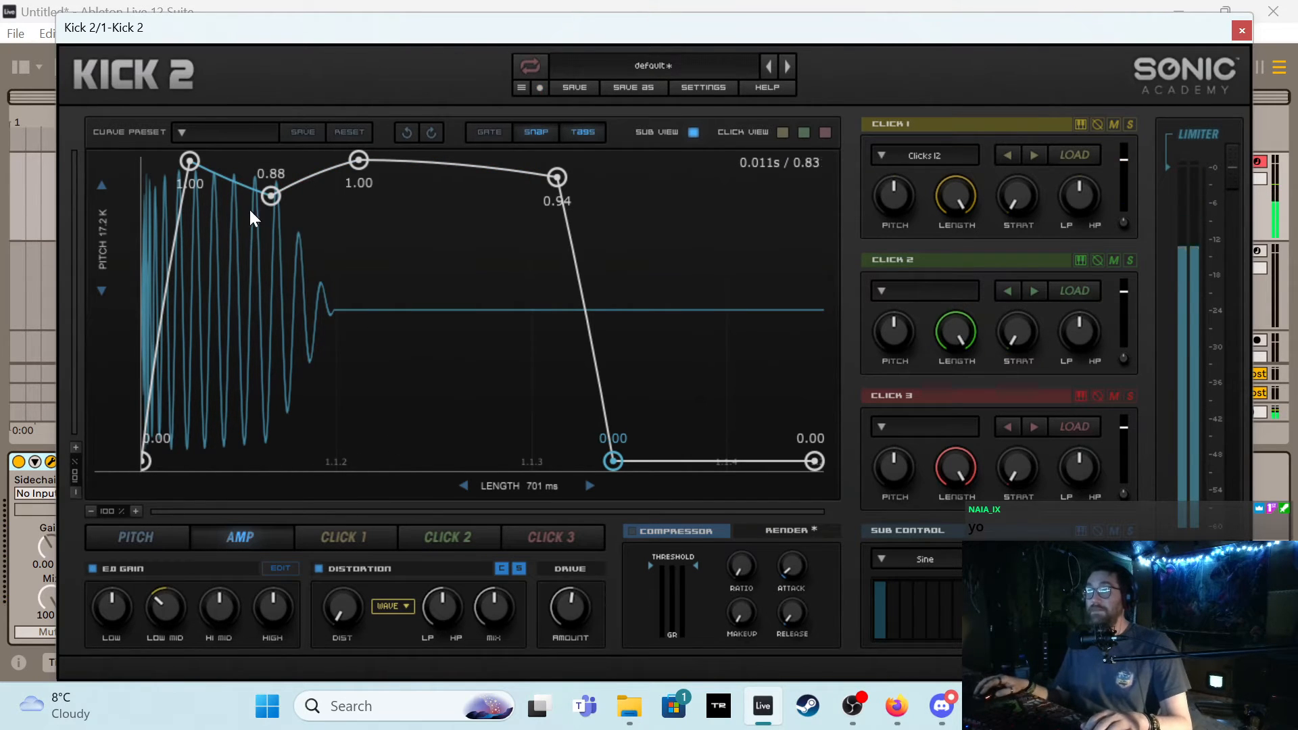
click(1239, 31)
Audition the looped kick pattern and review the pitch and amp envelopes in Kick 2
key(space)
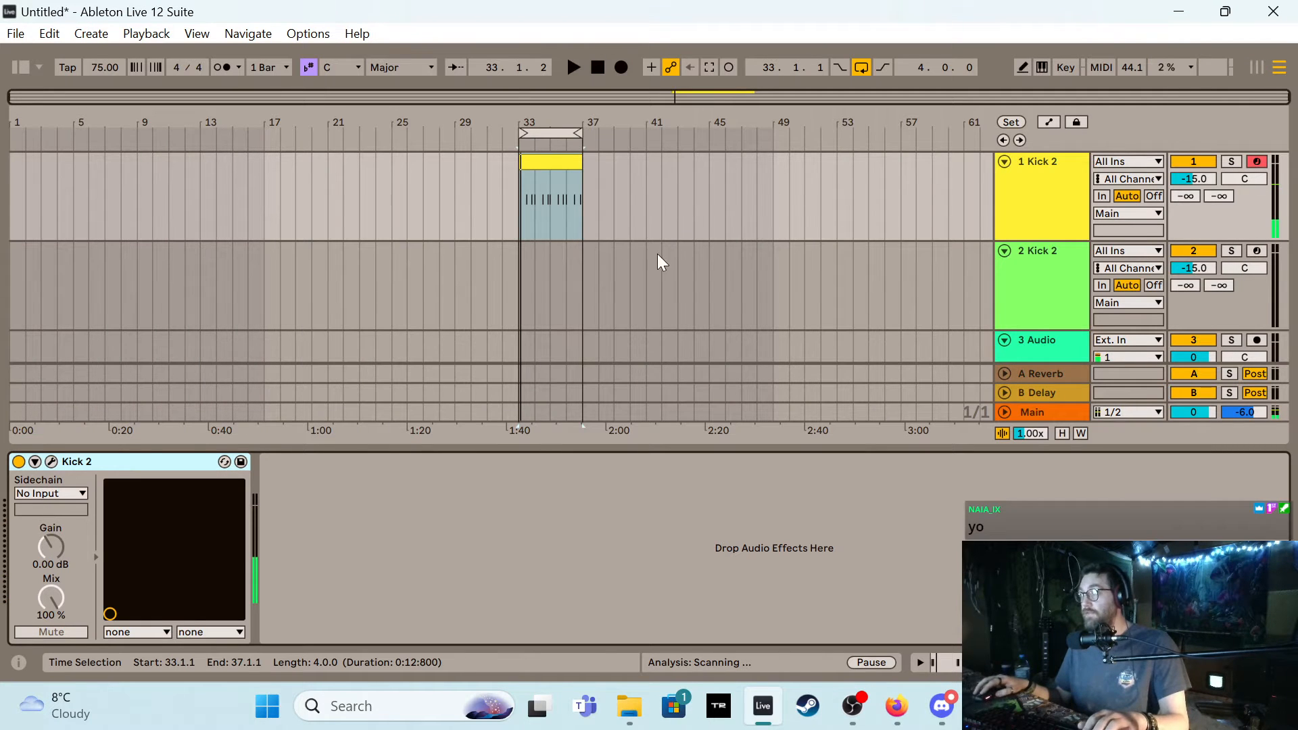
click(50, 462)
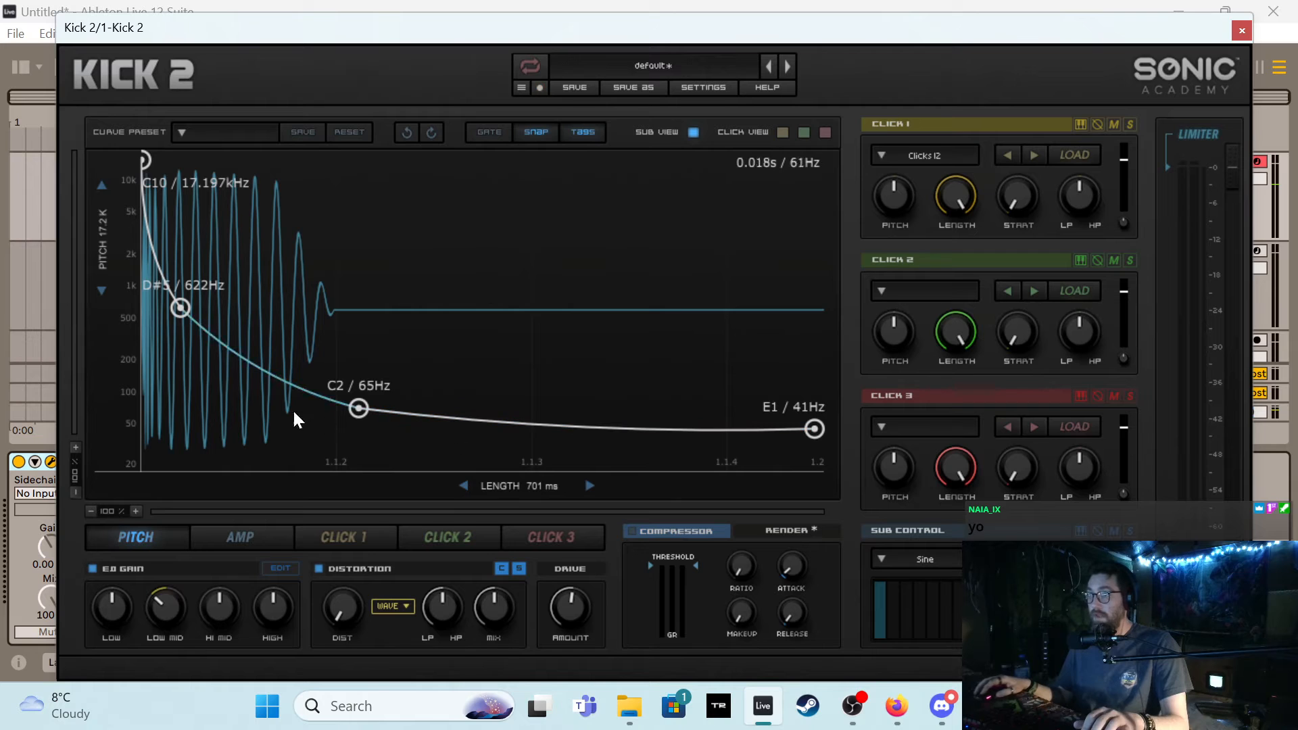
click(242, 533)
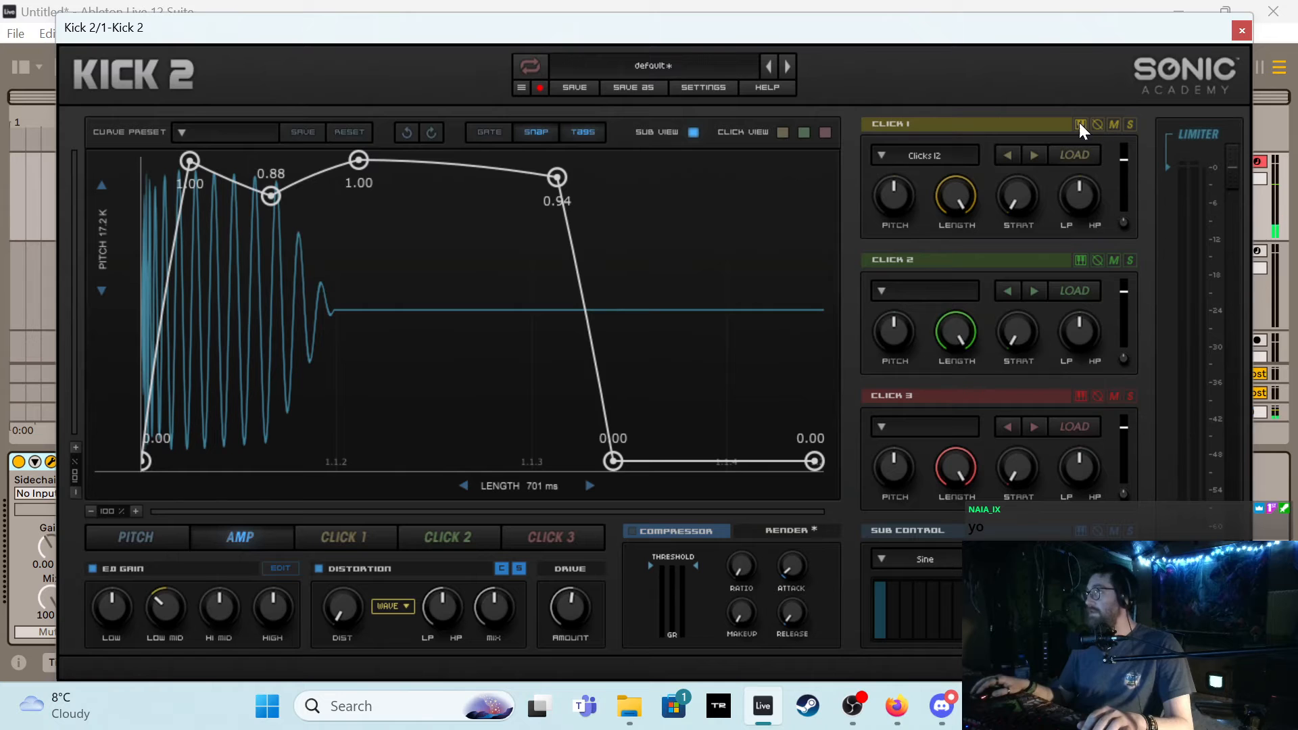
click(1239, 31)
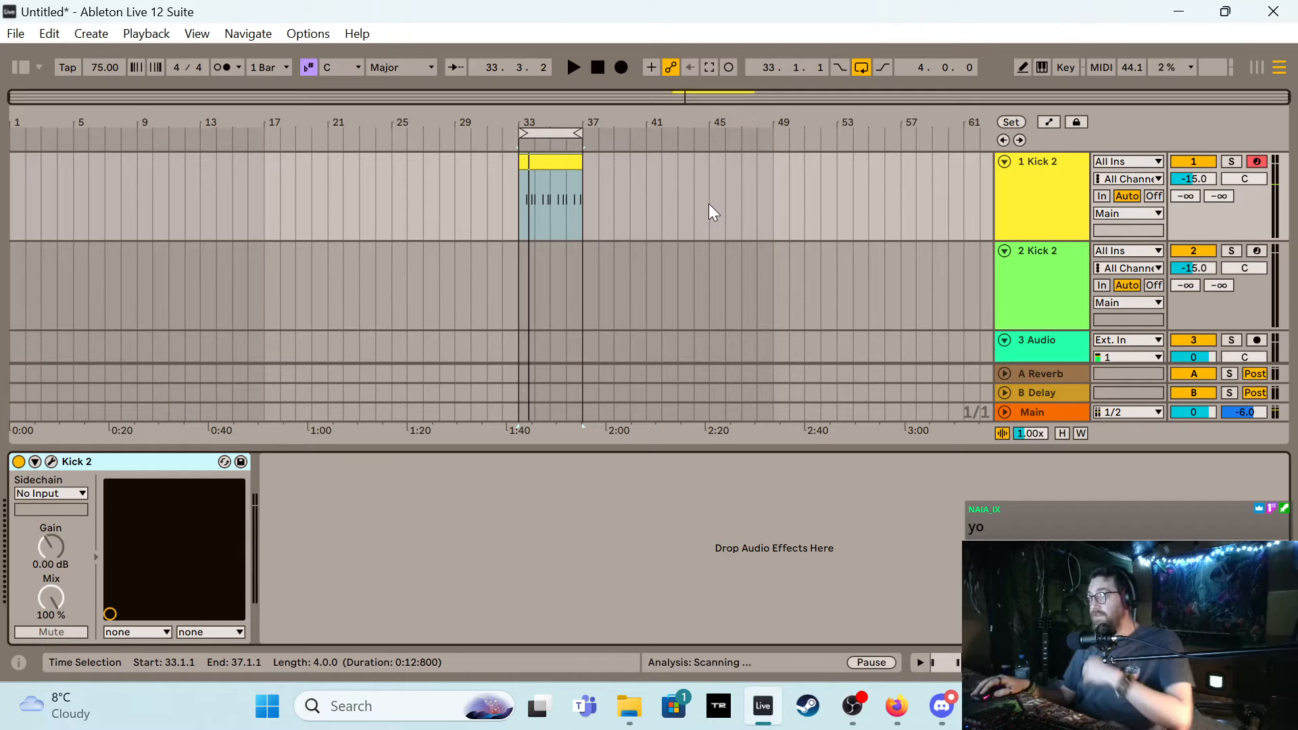
scroll(709, 204, down, 1)
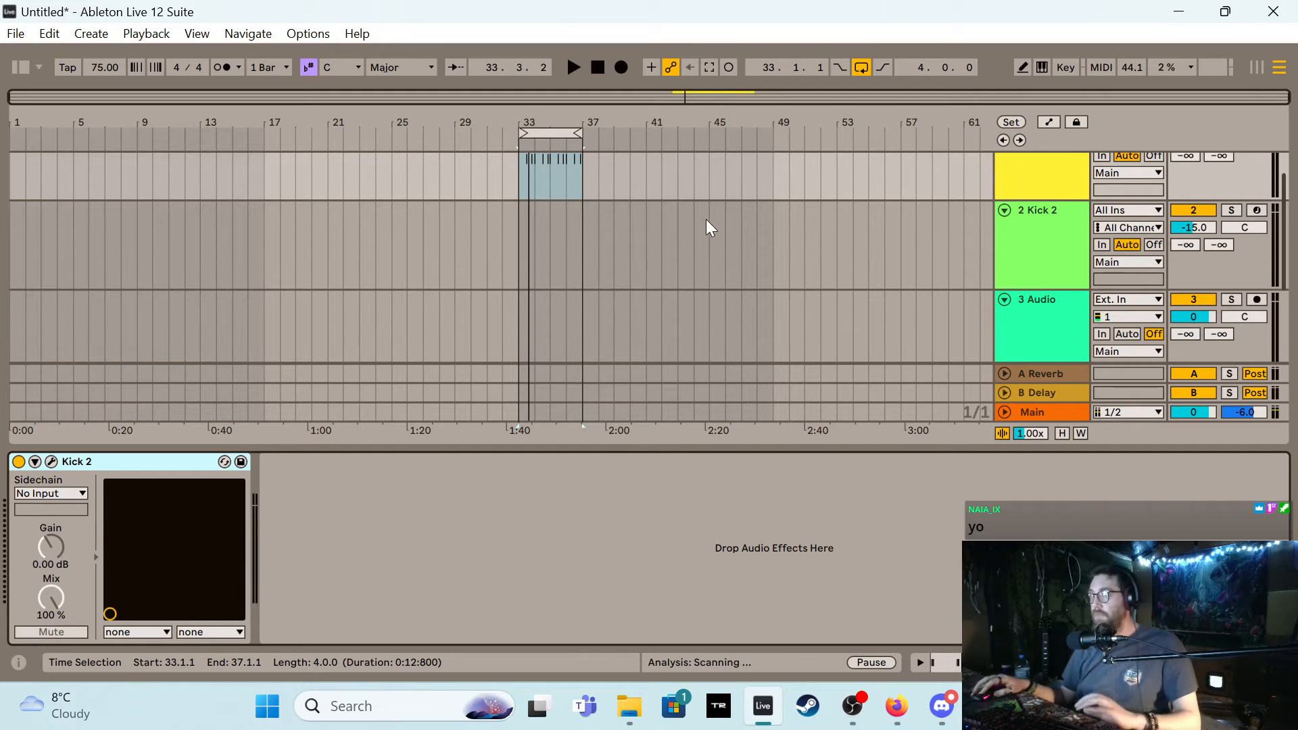
In track 2's Kick 2, raise the last three pitch nodes to 1.245 kHz, 330 Hz and 330 Hz, and bow the first two curve segments downward
click(1046, 241)
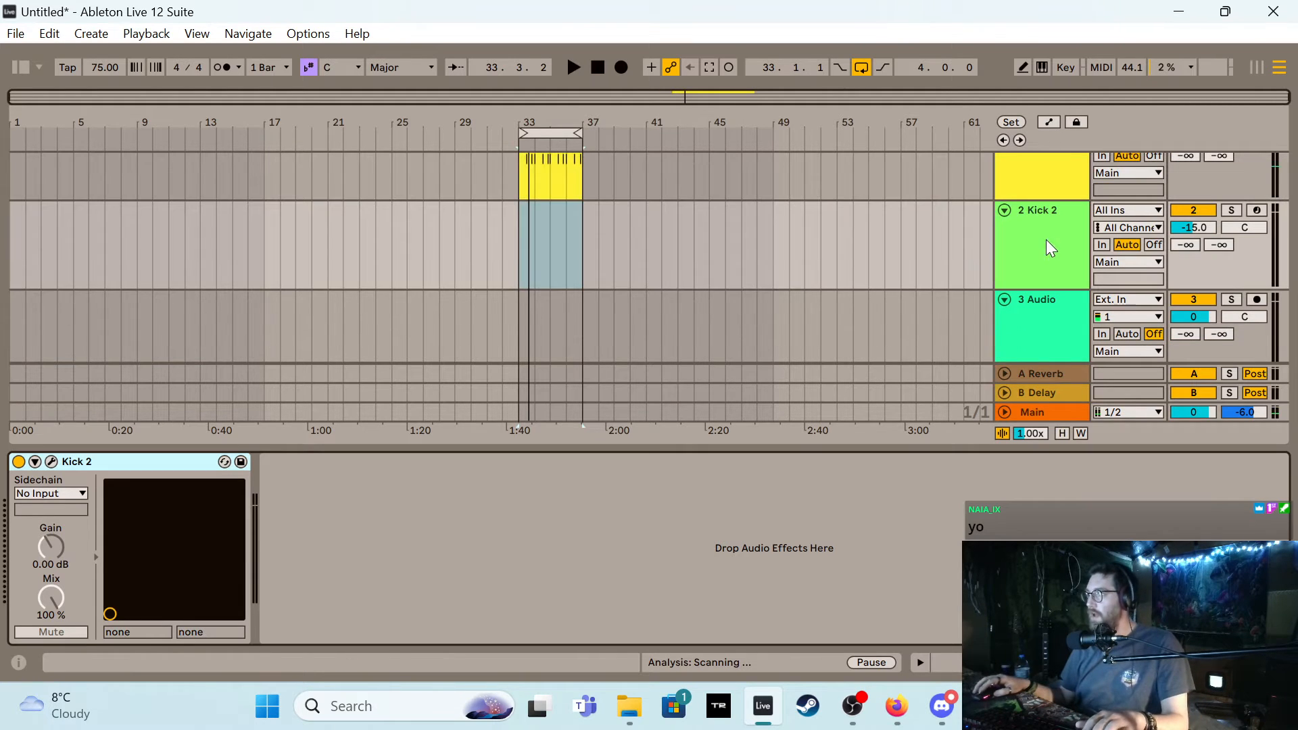
click(50, 463)
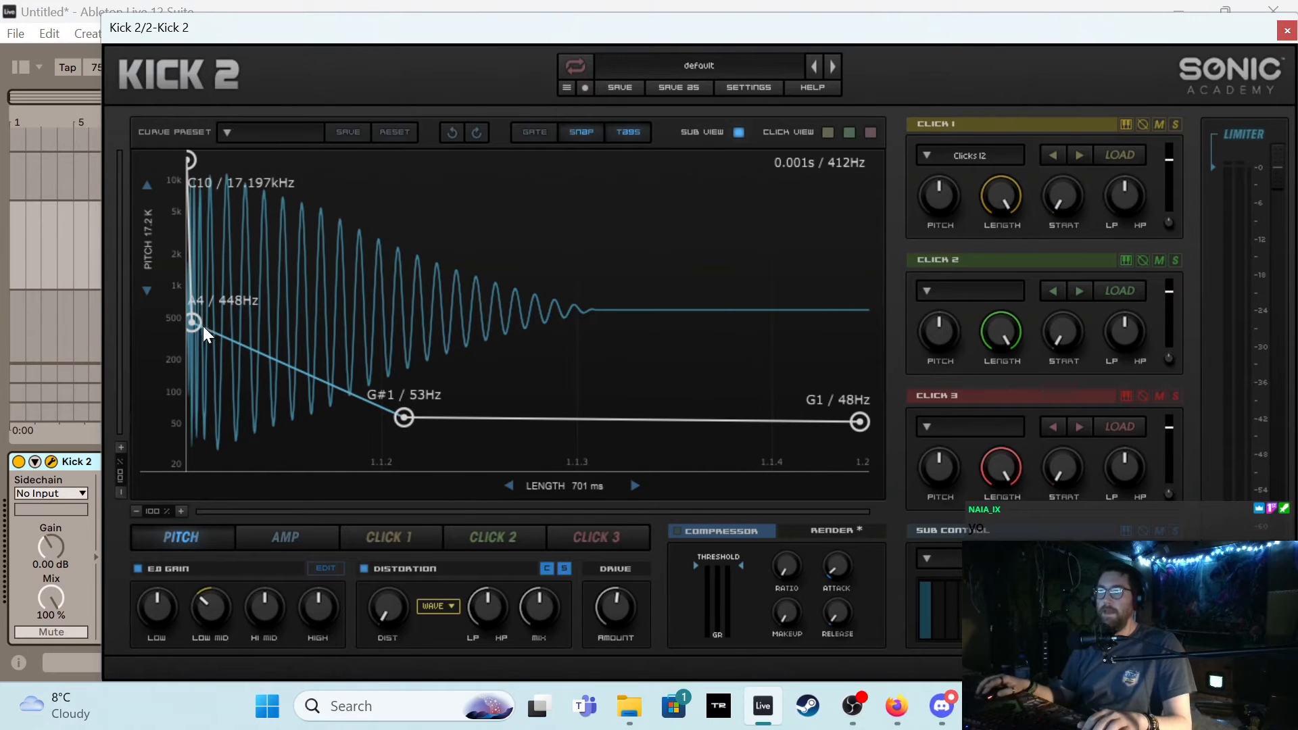
drag(190, 321, 223, 277)
drag(404, 418, 399, 328)
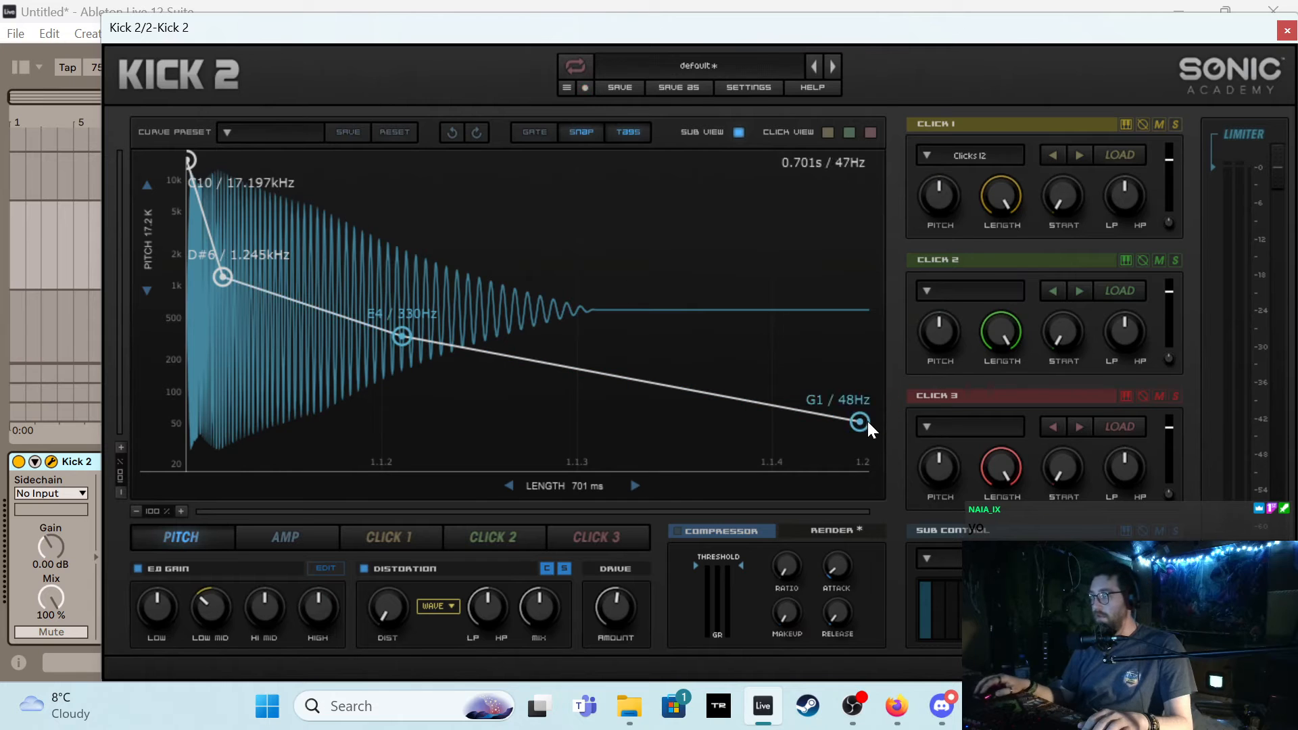
drag(867, 421, 877, 336)
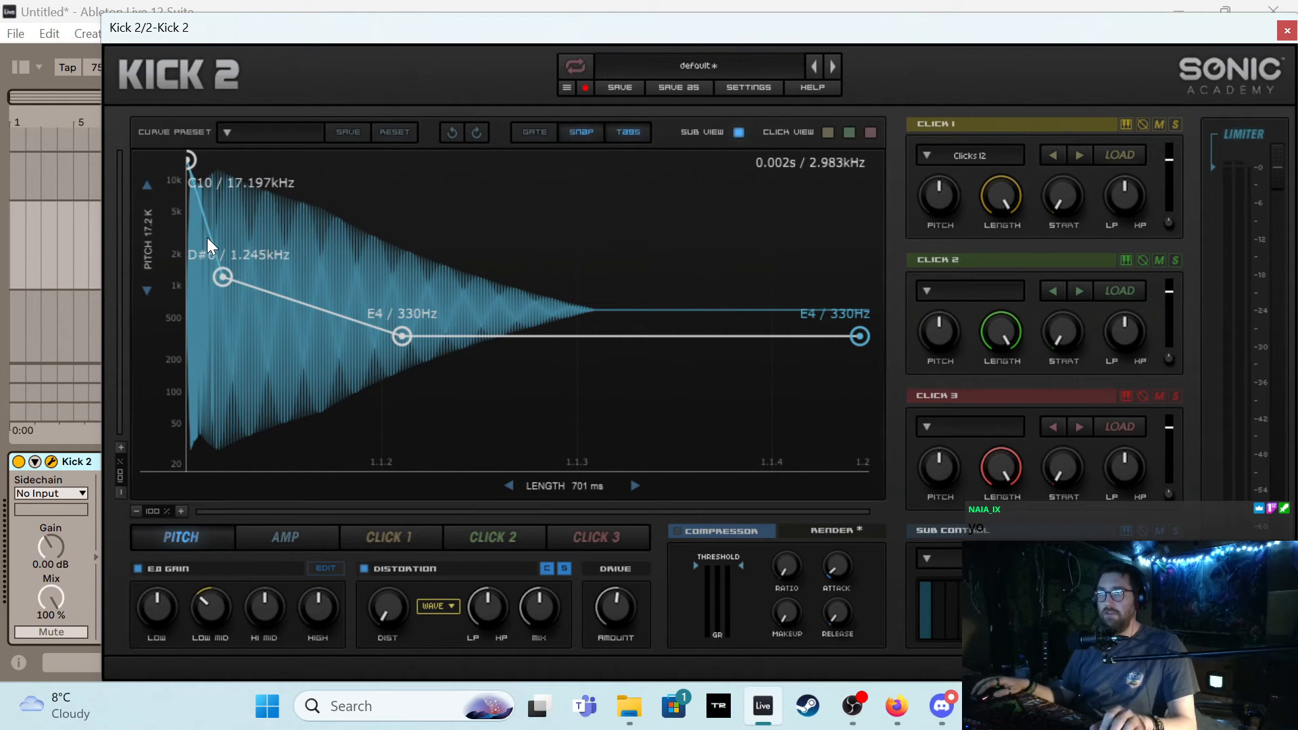
drag(207, 237, 189, 284)
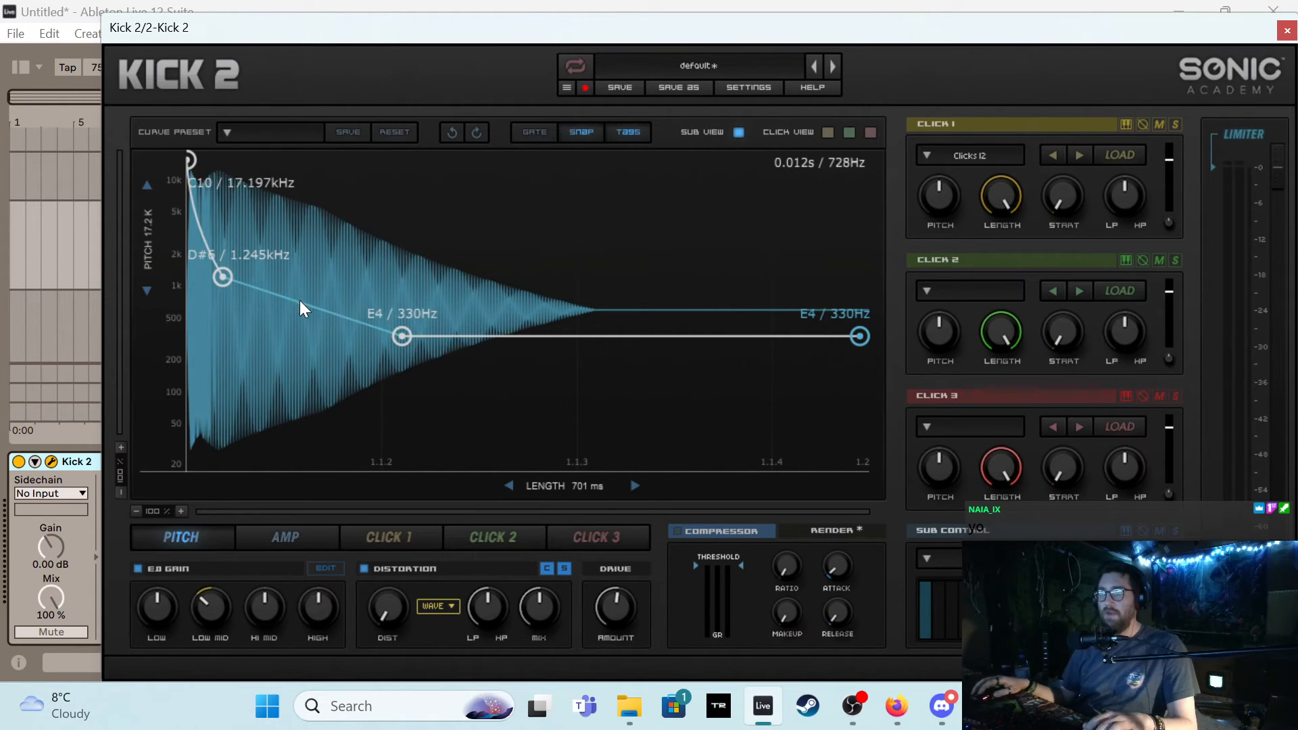
drag(299, 300, 277, 354)
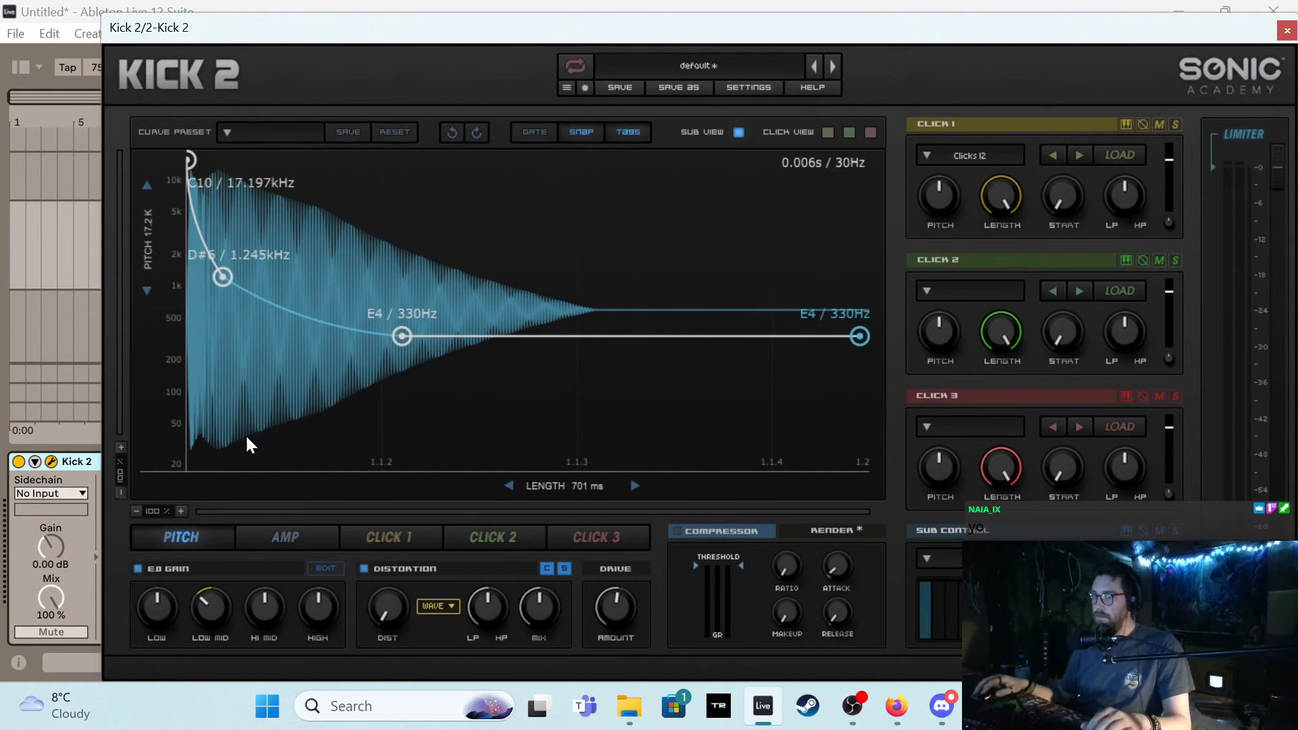
In the amp envelope, raise the 0.72 node to 1.00 just after the preceding peak, move the following zero node earlier, and close the plugin
click(294, 534)
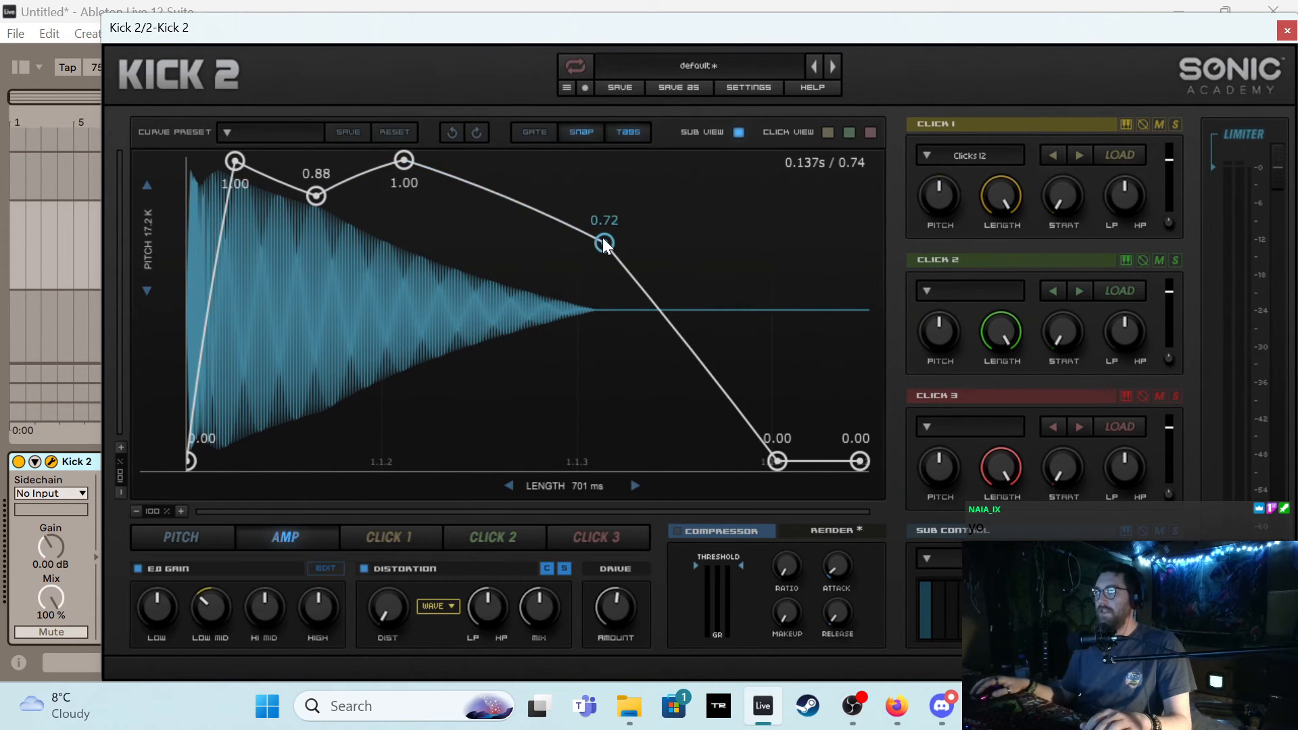
drag(604, 243, 441, 161)
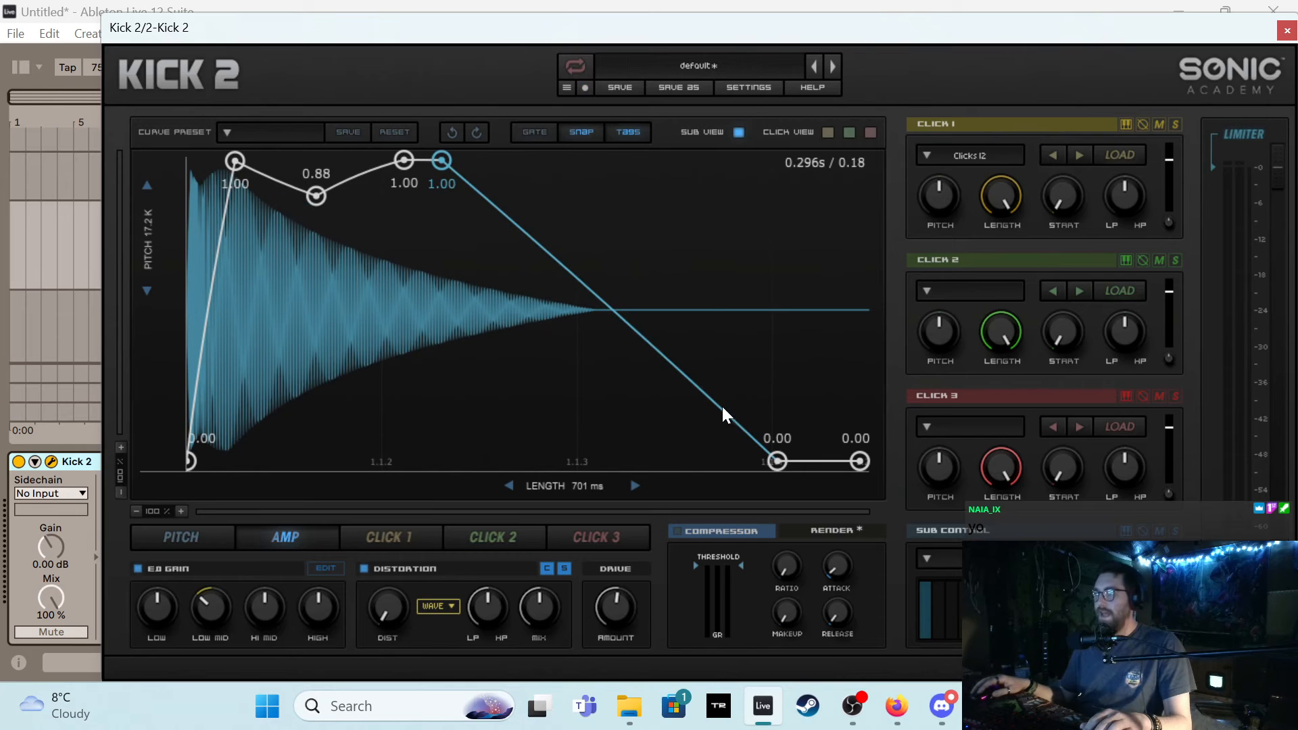
drag(777, 460, 509, 537)
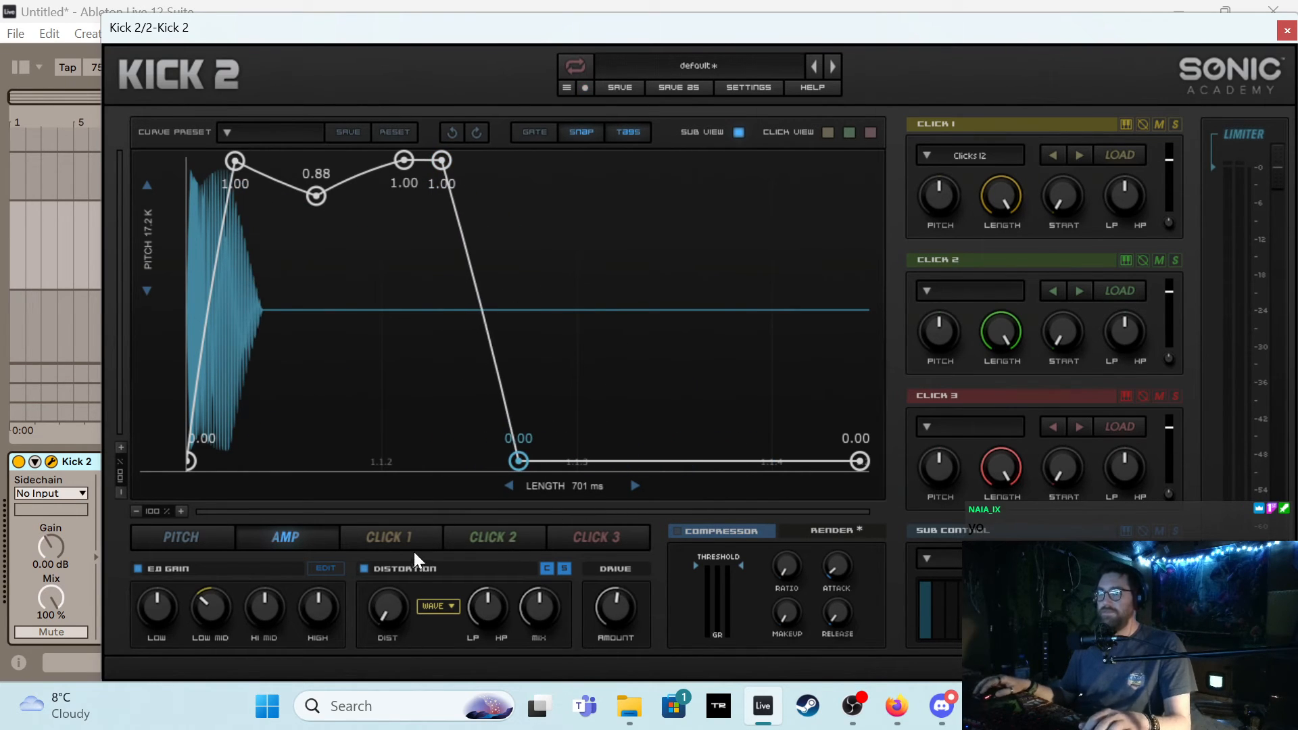
click(1284, 31)
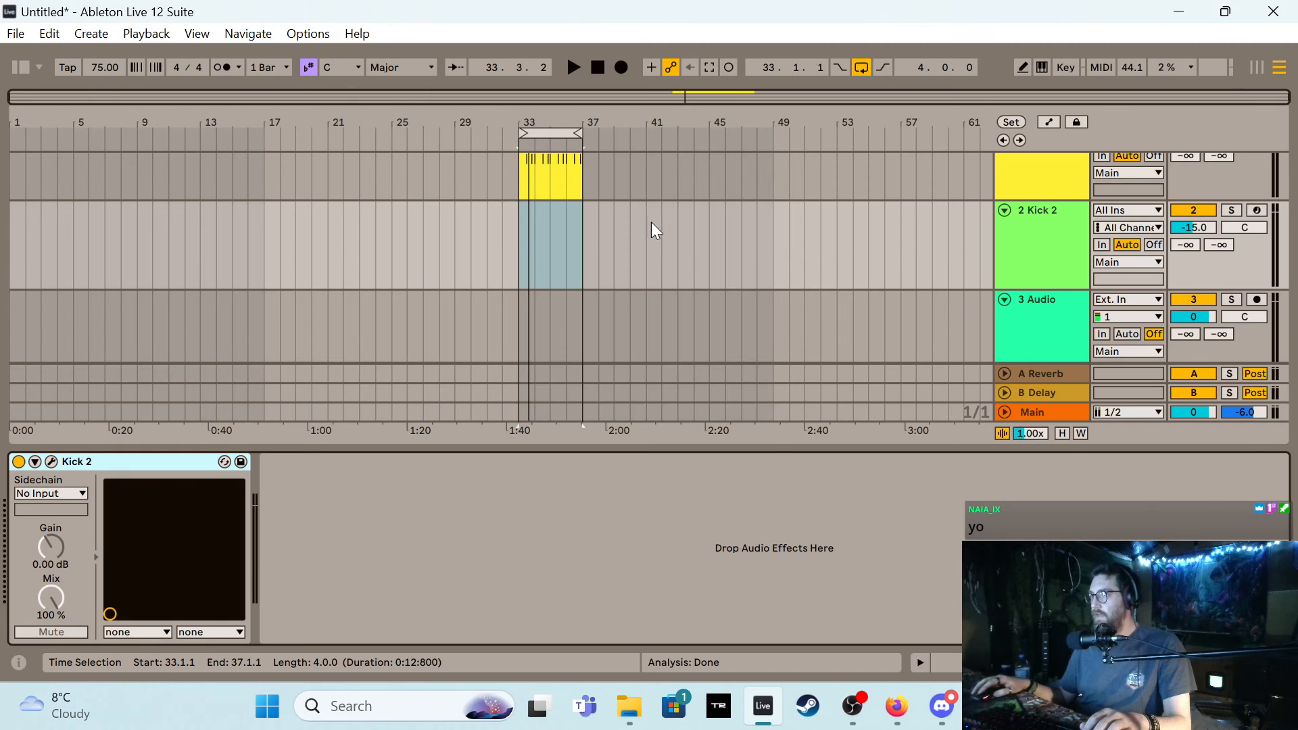
Insert a one-bar MIDI clip at bar 33 on track 2 and draw sixteenth B2 notes at 1.2.1 and 1.4.1
drag(521, 227, 531, 229)
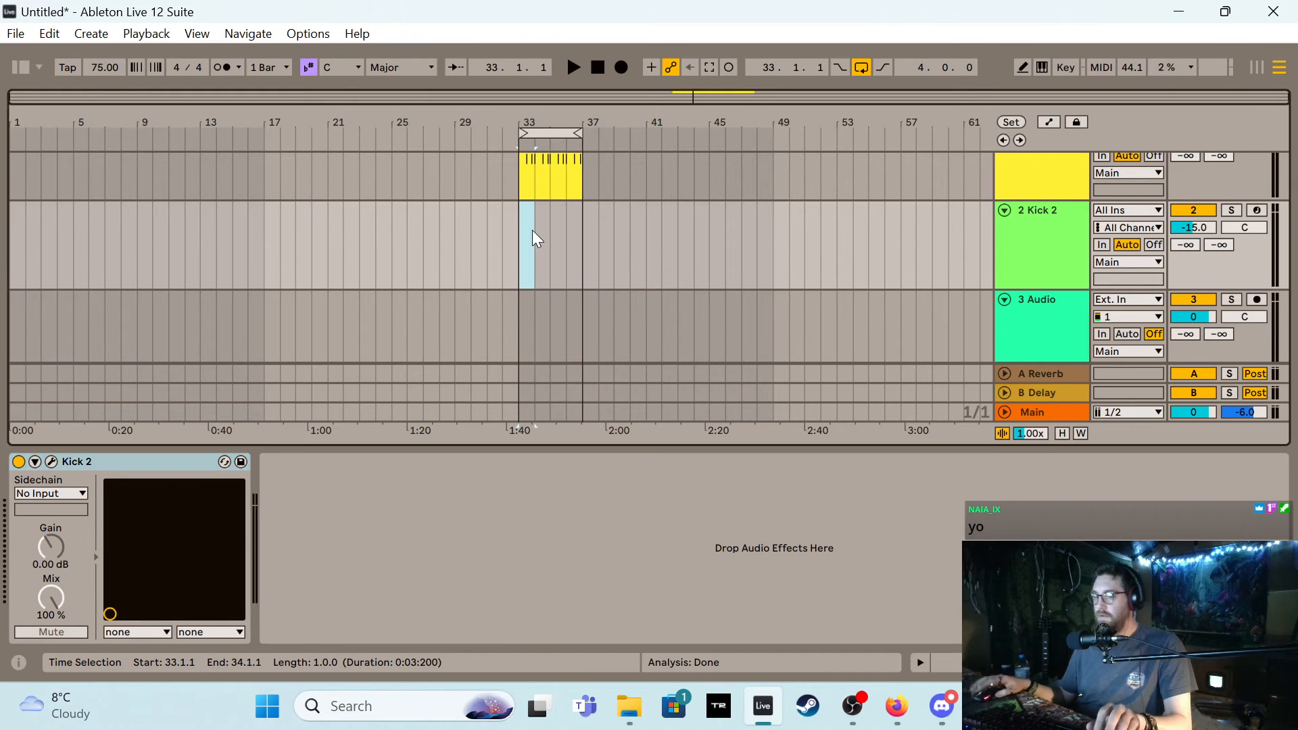
key(ctrl+shift+m)
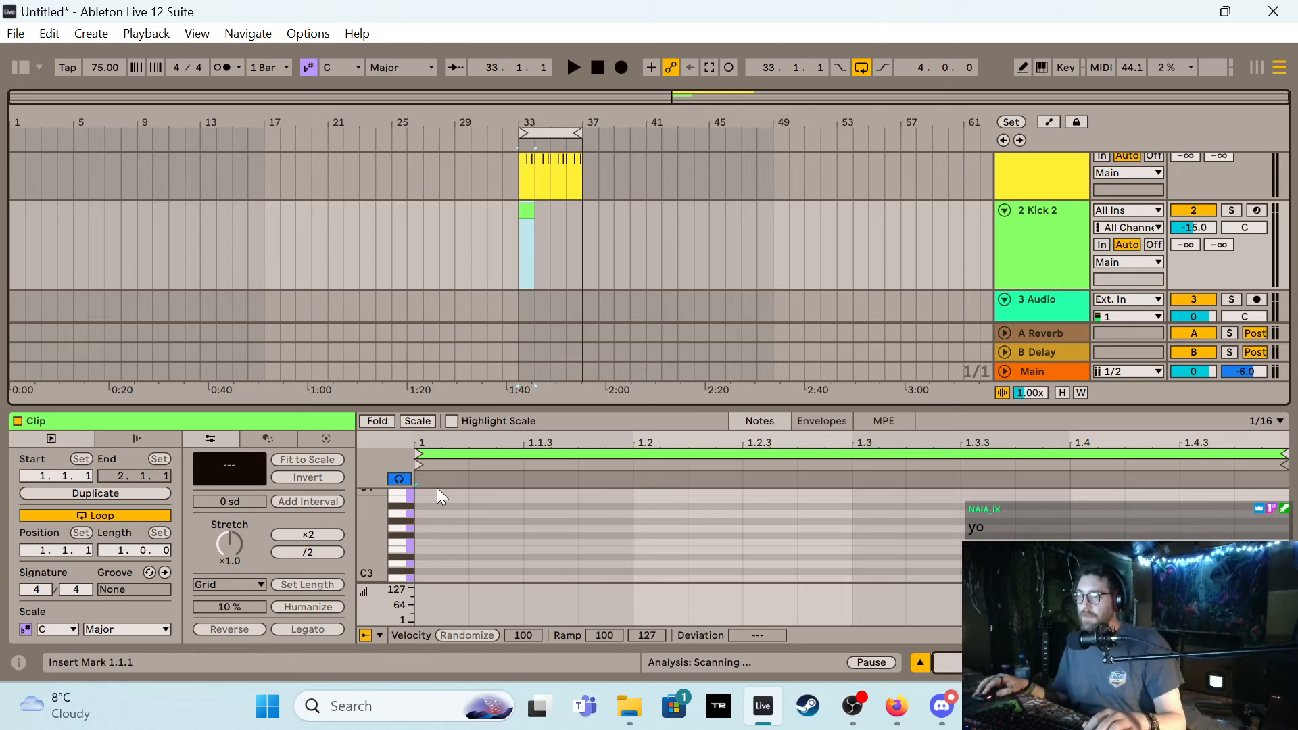
scroll(418, 564, down, 1)
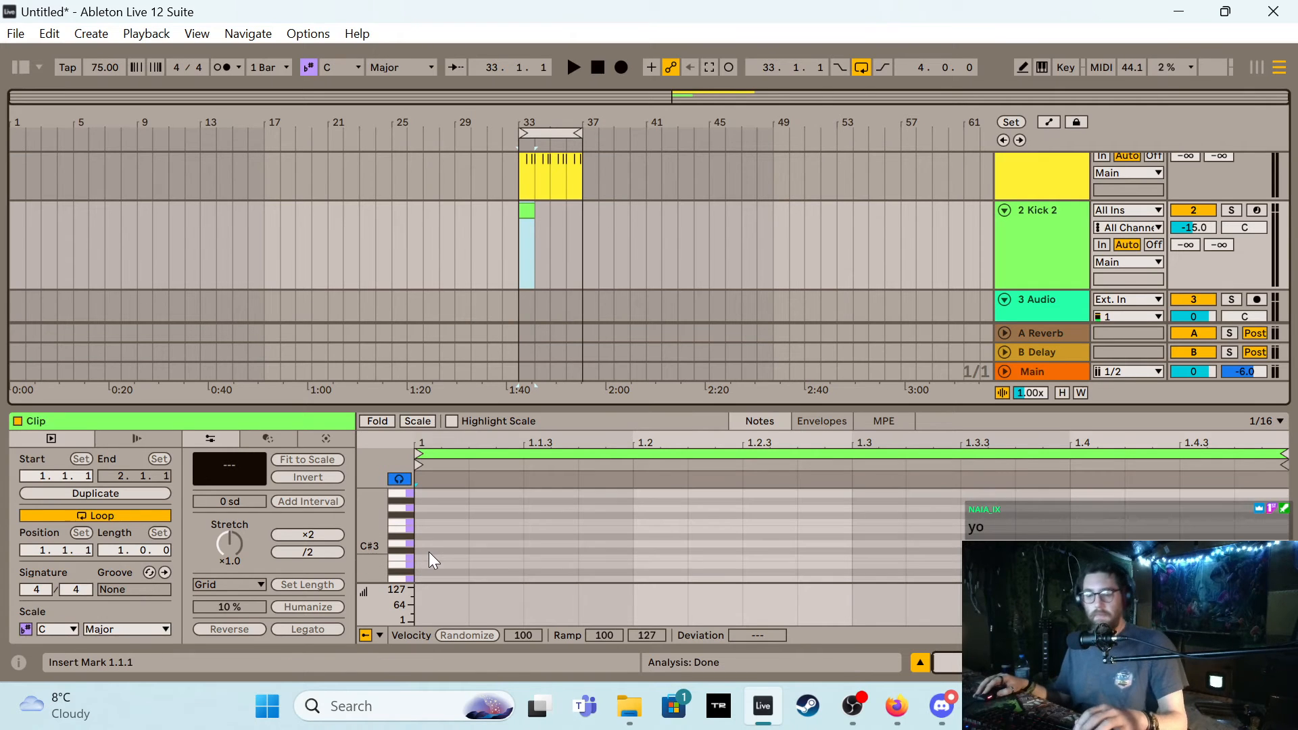
key(space)
key(space)
key(b)
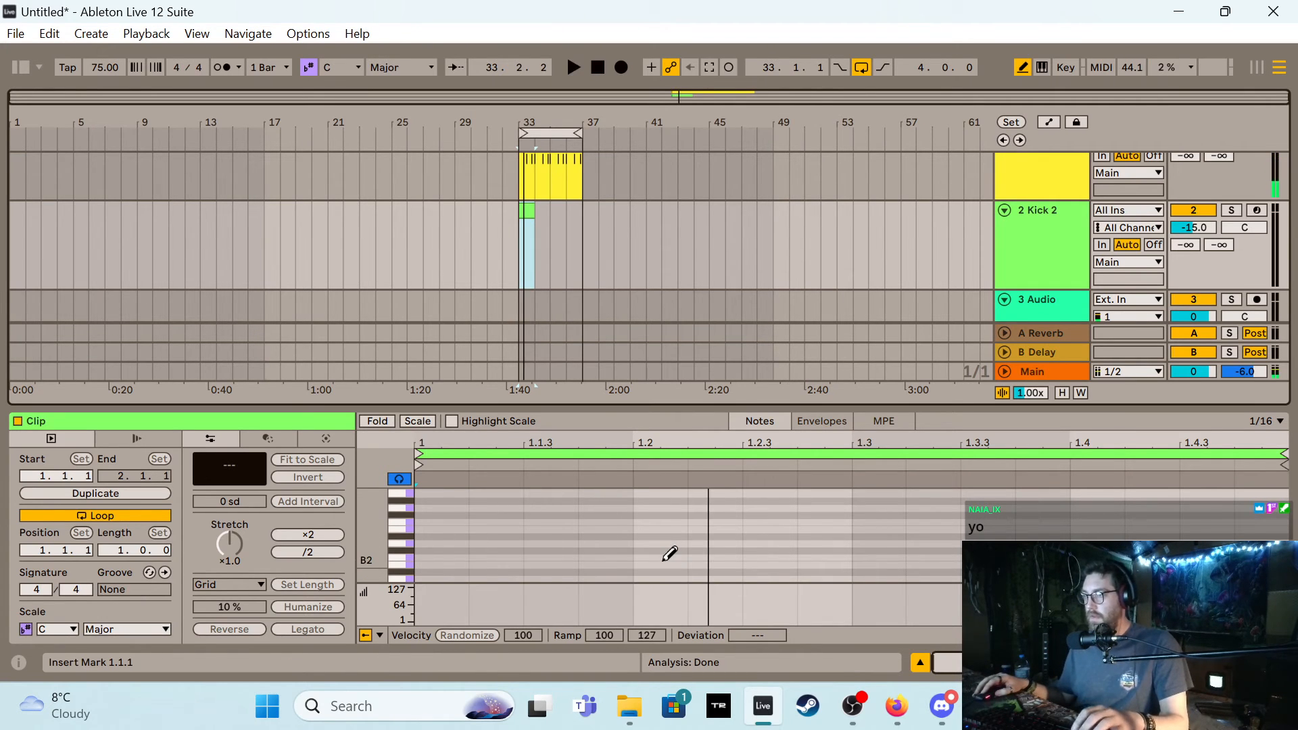
click(664, 563)
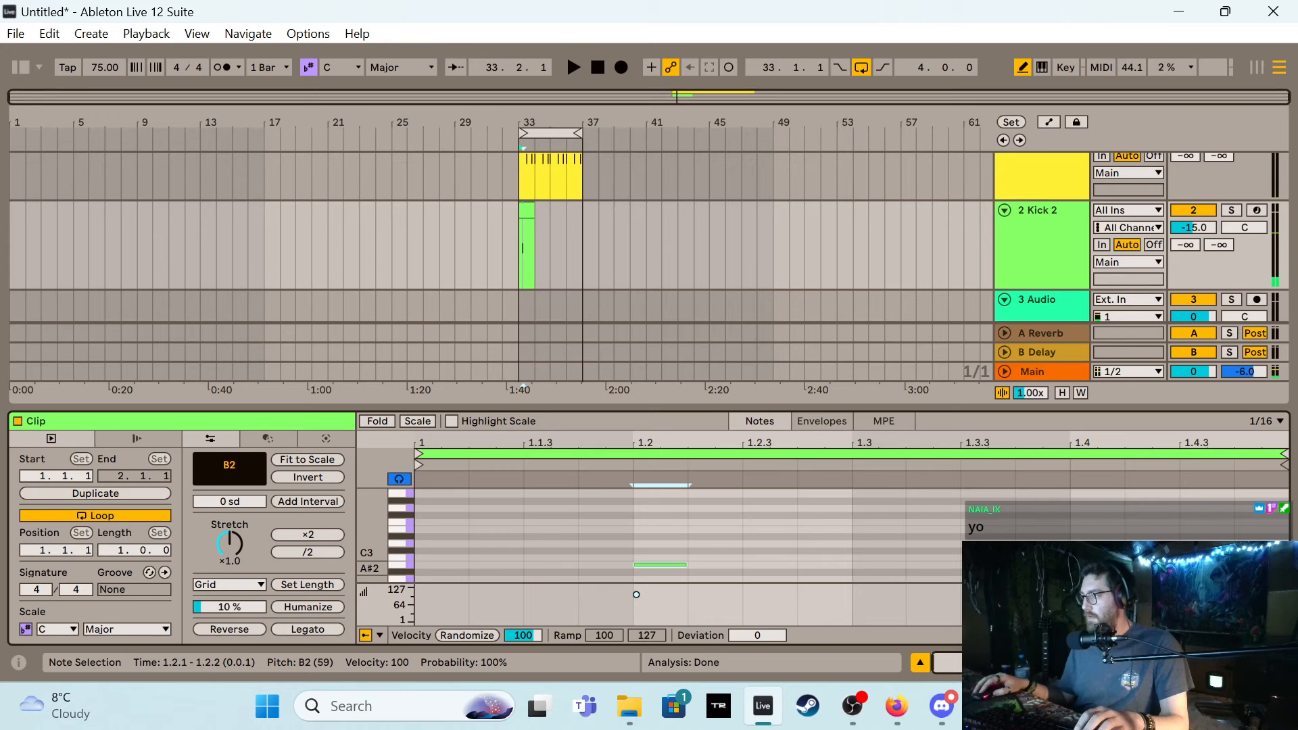
click(1098, 484)
Duplicate track 2's one-bar clip three times to fill bars 34 to 36 while auditioning the loop
key(space)
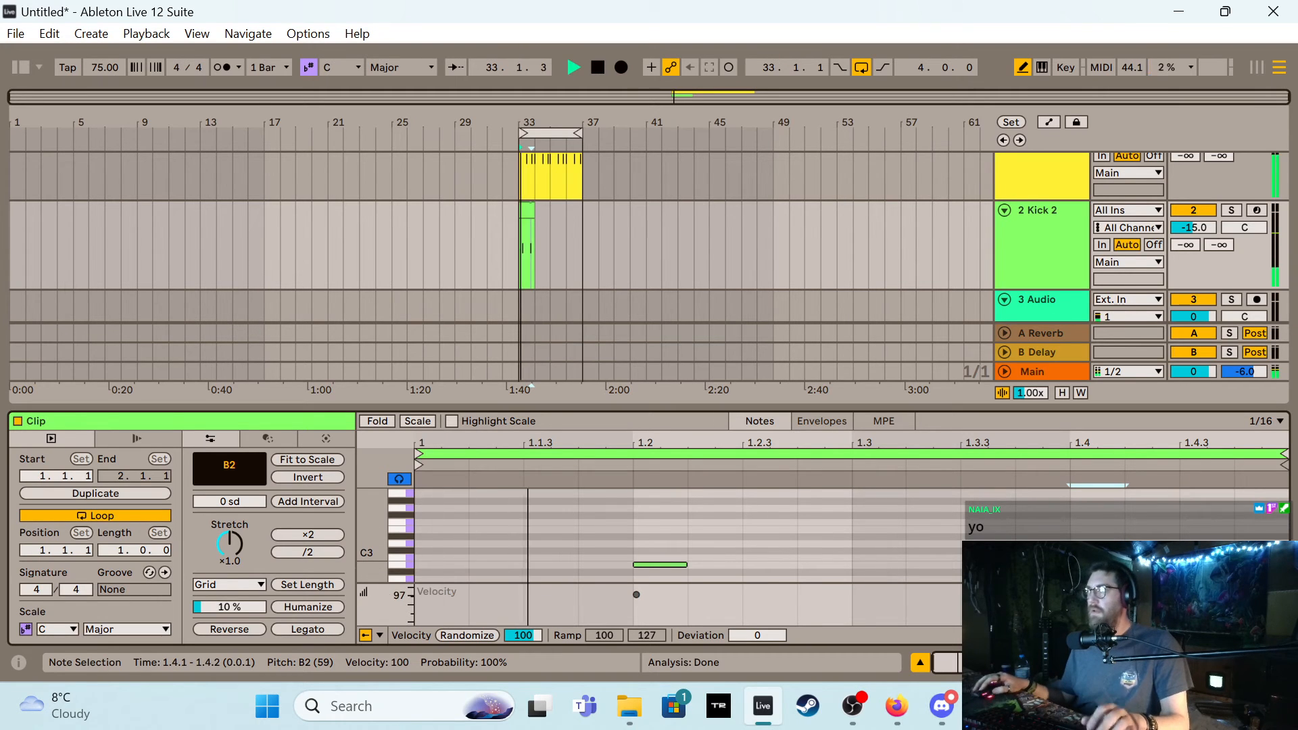
click(527, 207)
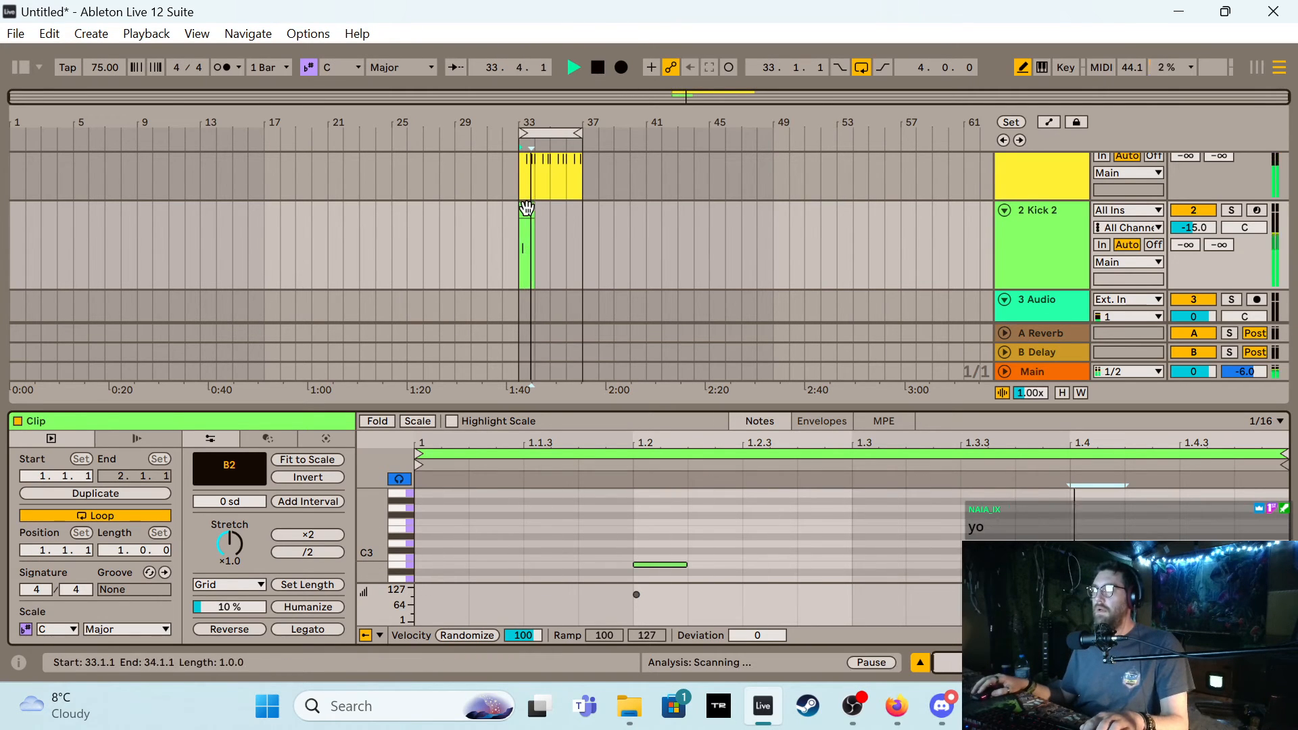
key(ctrl+d)
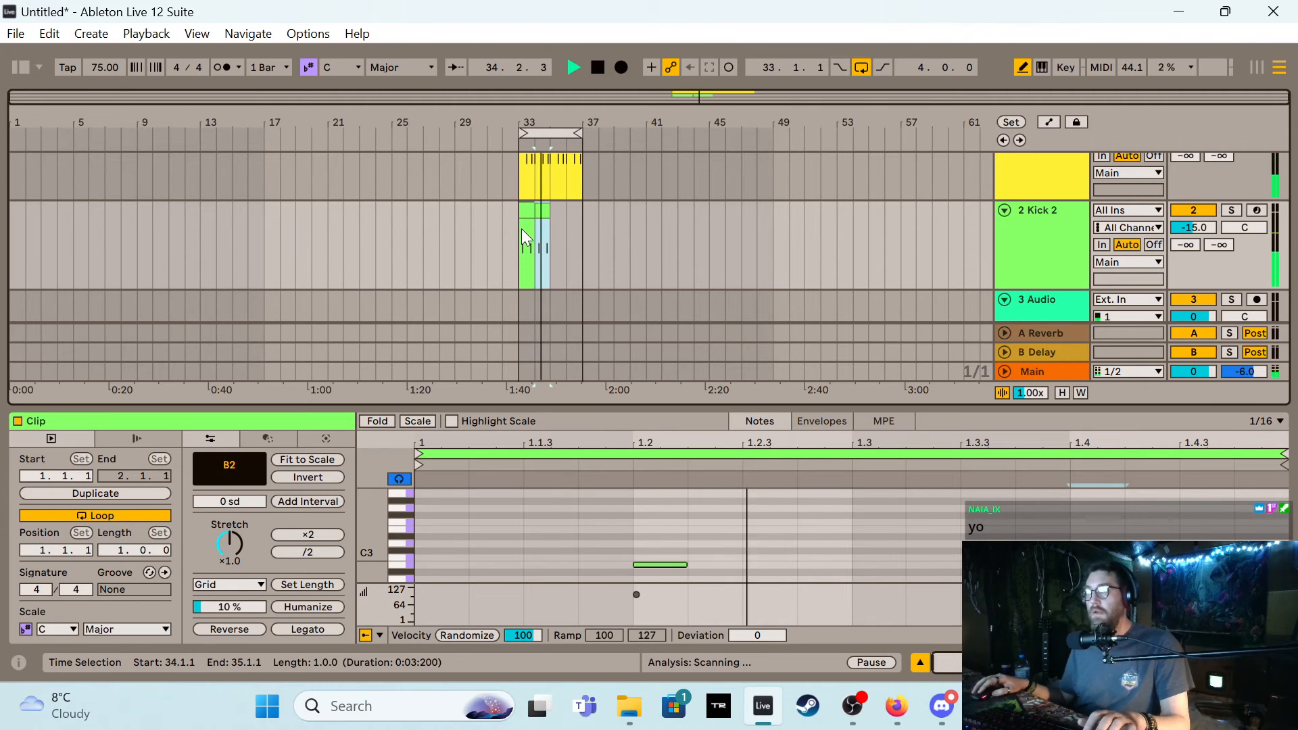
key(ctrl+d)
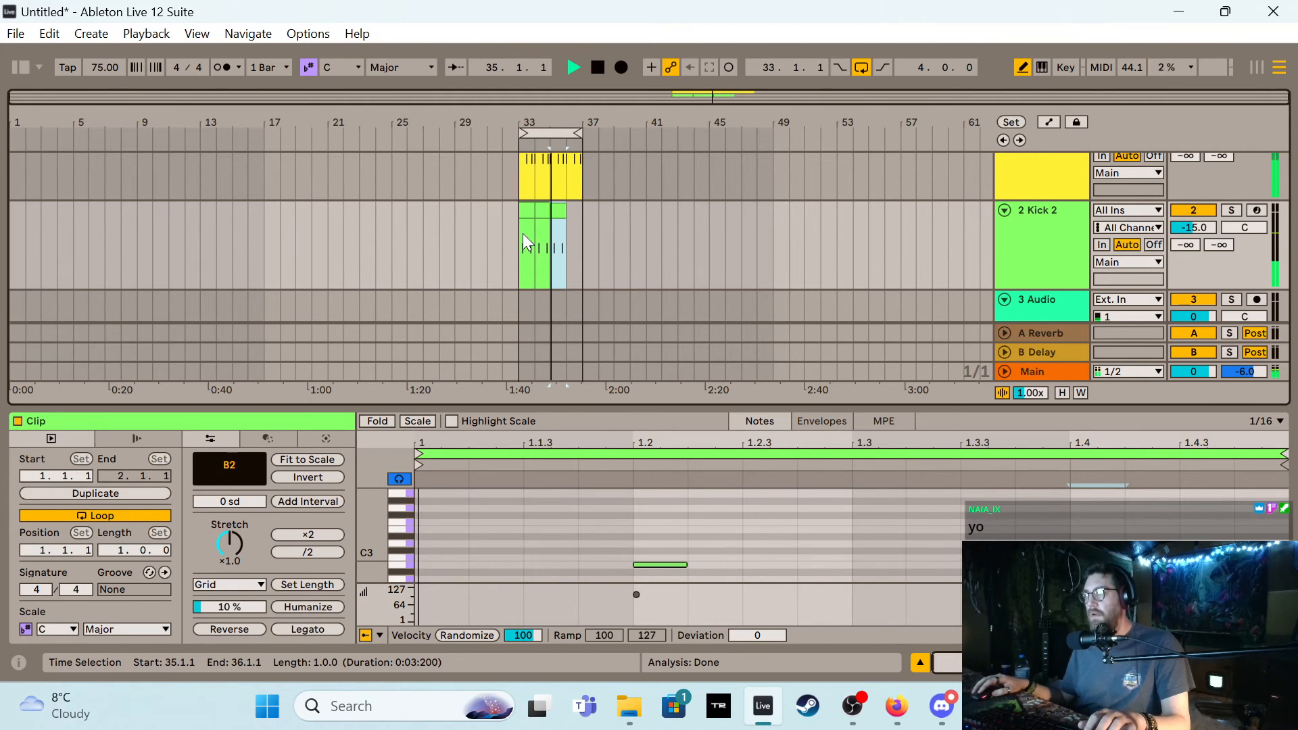
key(ctrl+d)
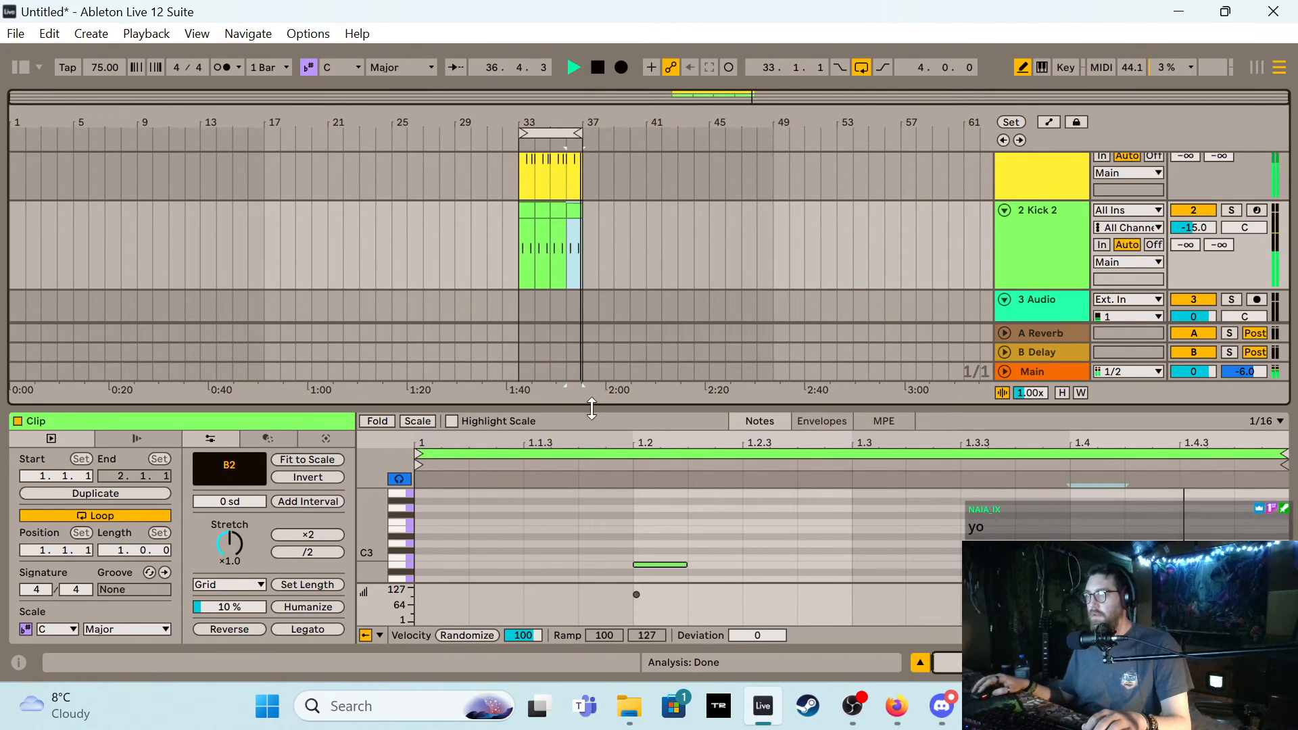
key(space)
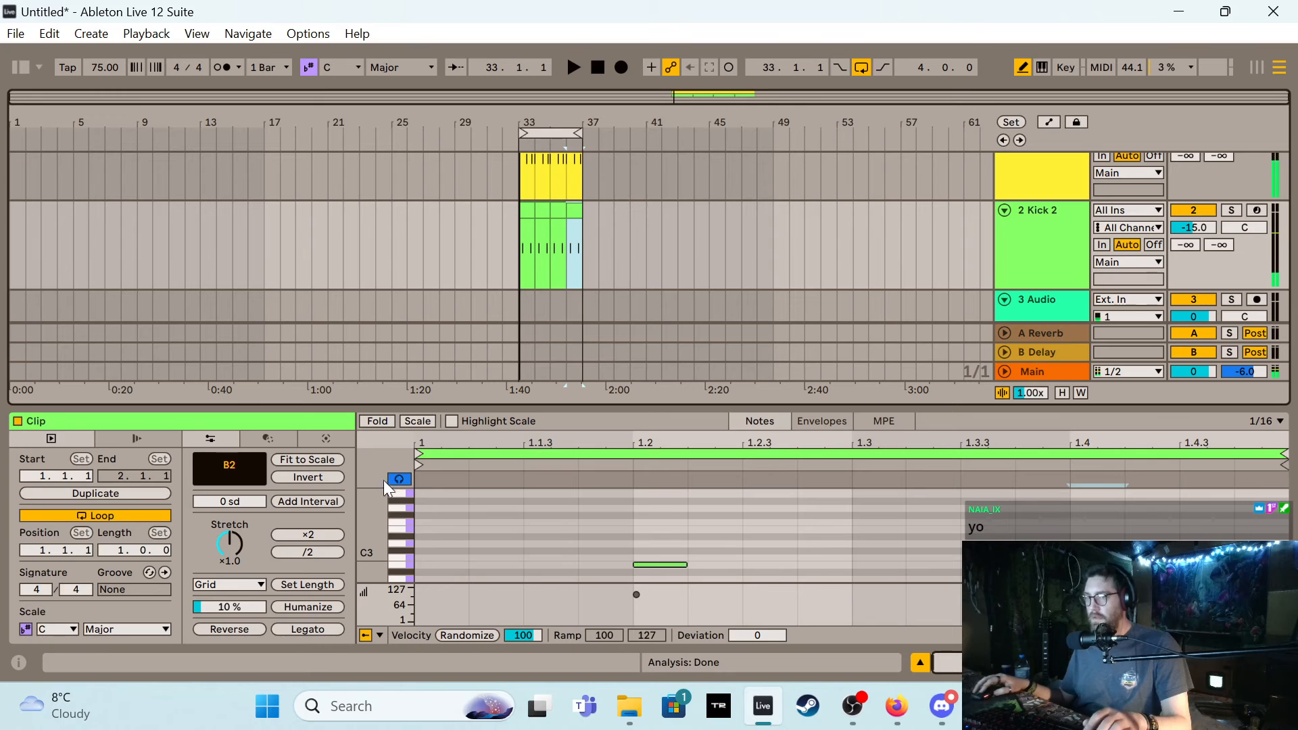
Shorten track 2's Kick 2 amp envelope by moving its last two peak nodes and the following zero node earlier, and audition the loop
click(1051, 217)
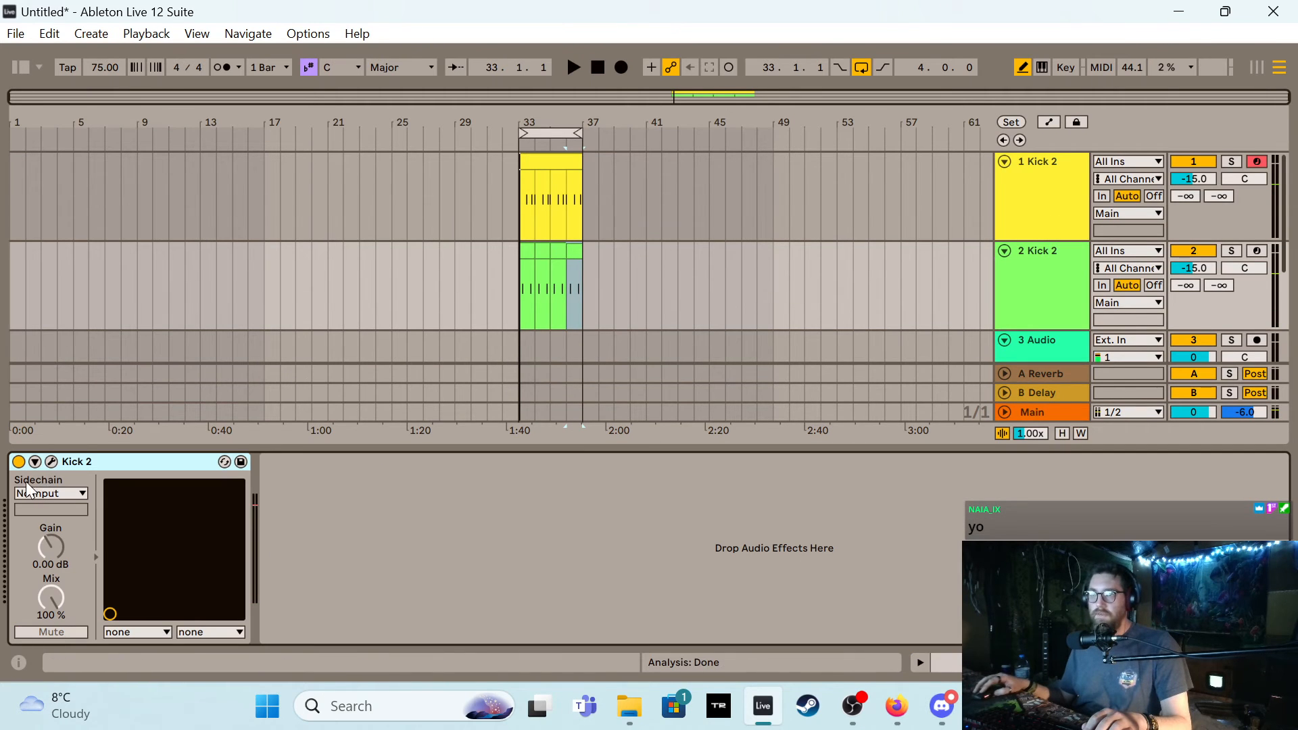
click(52, 462)
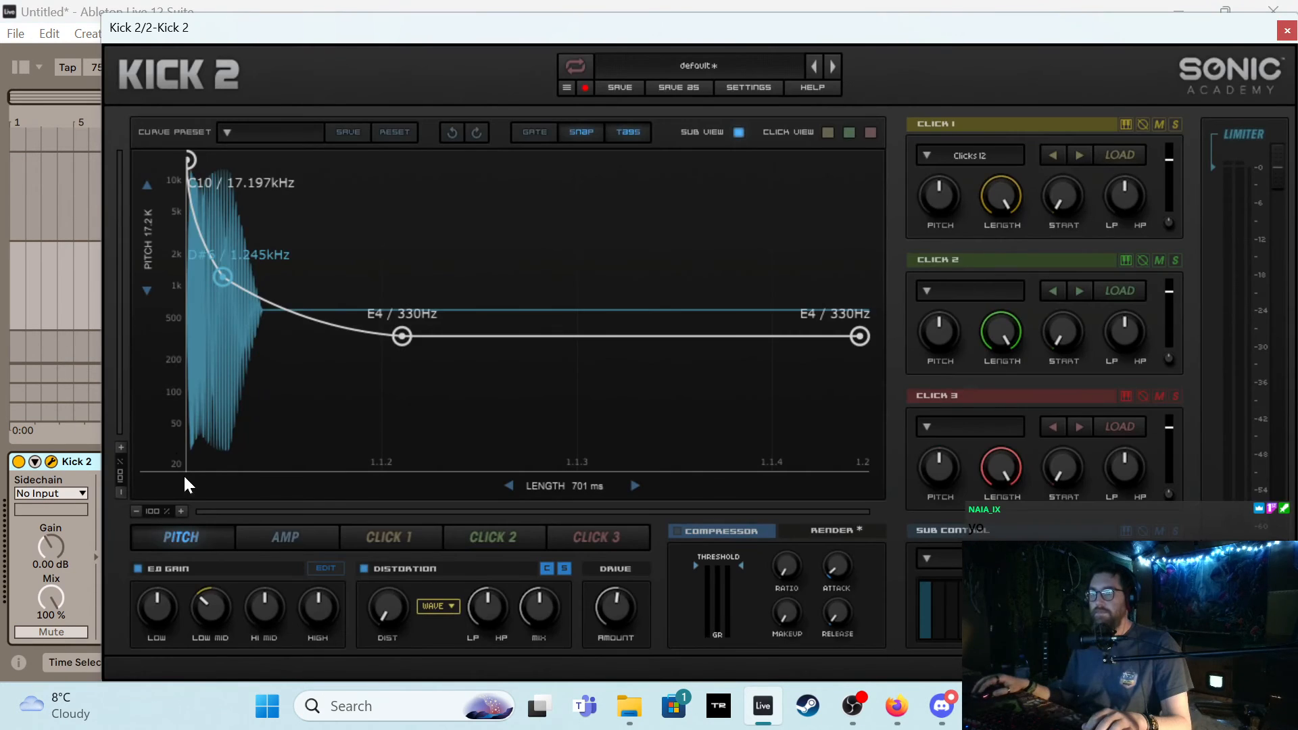
click(245, 537)
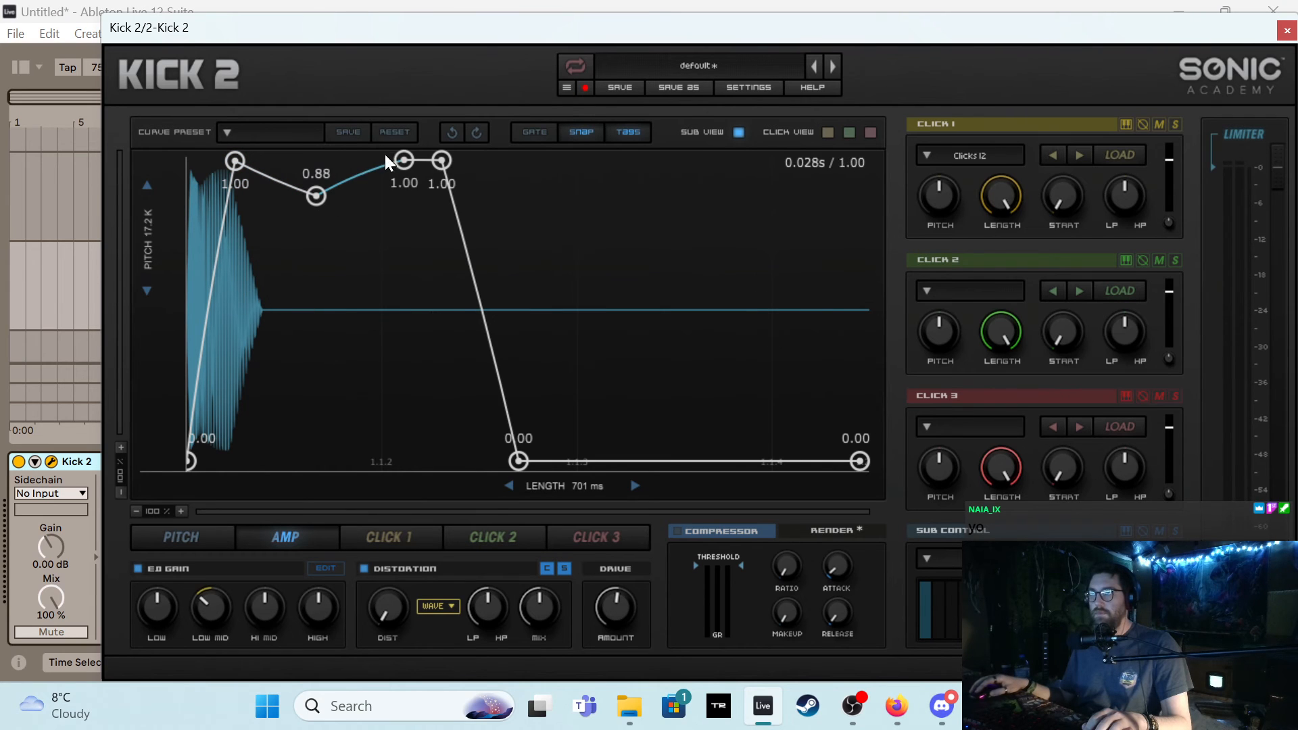
mouse_move(401, 169)
mouse_down()
mouse_move(378, 169)
mouse_move(404, 165)
mouse_up()
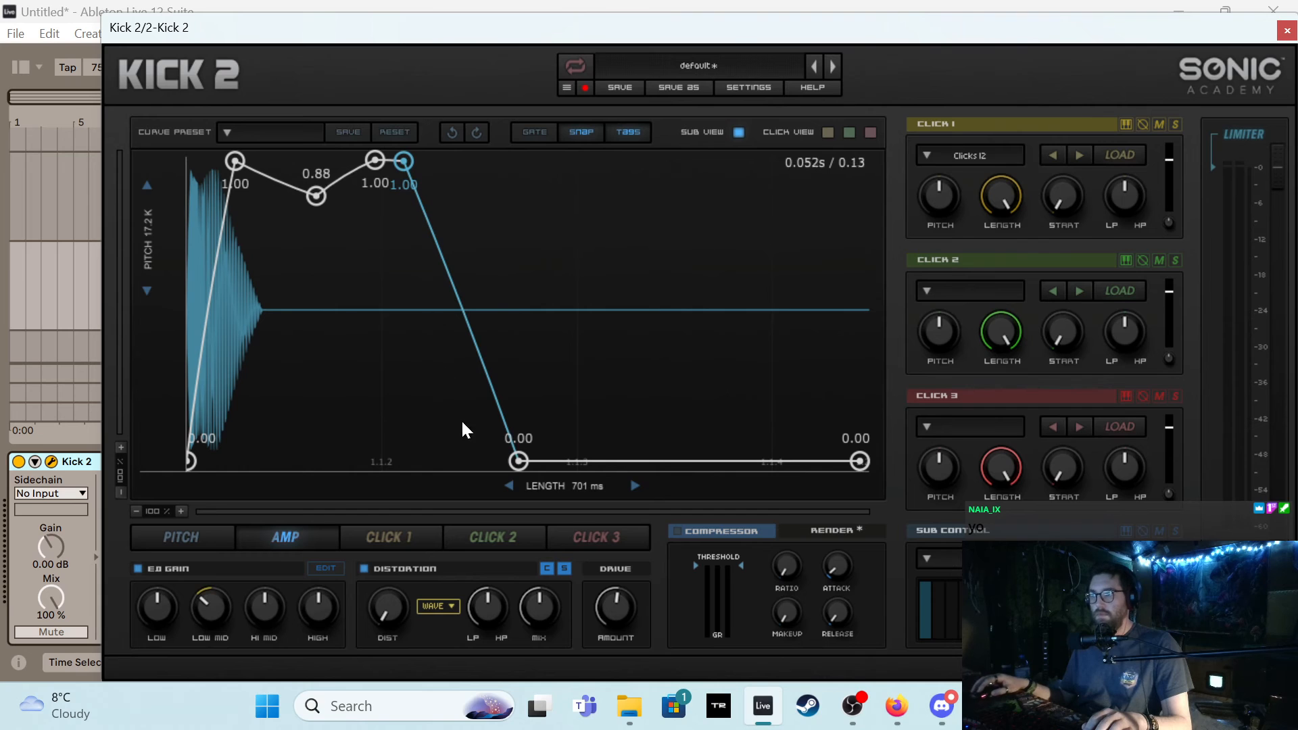
drag(518, 461, 467, 462)
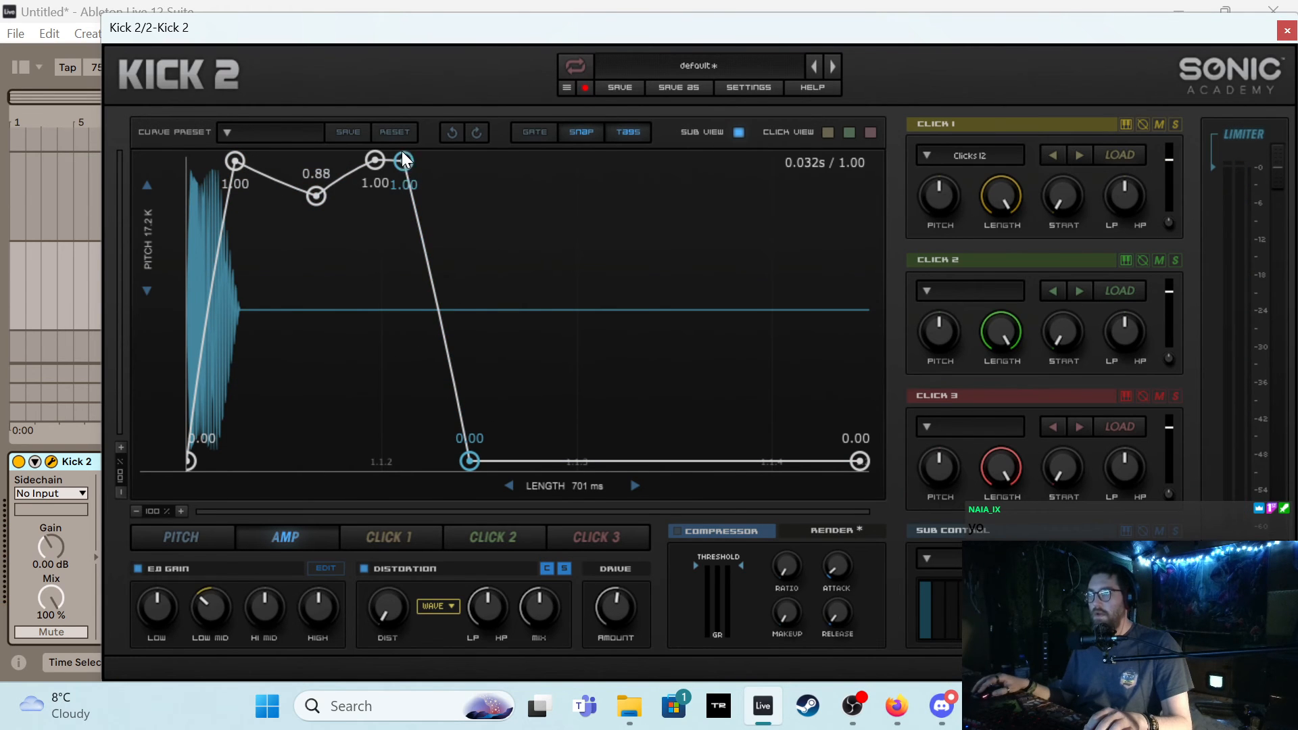
drag(404, 152, 420, 151)
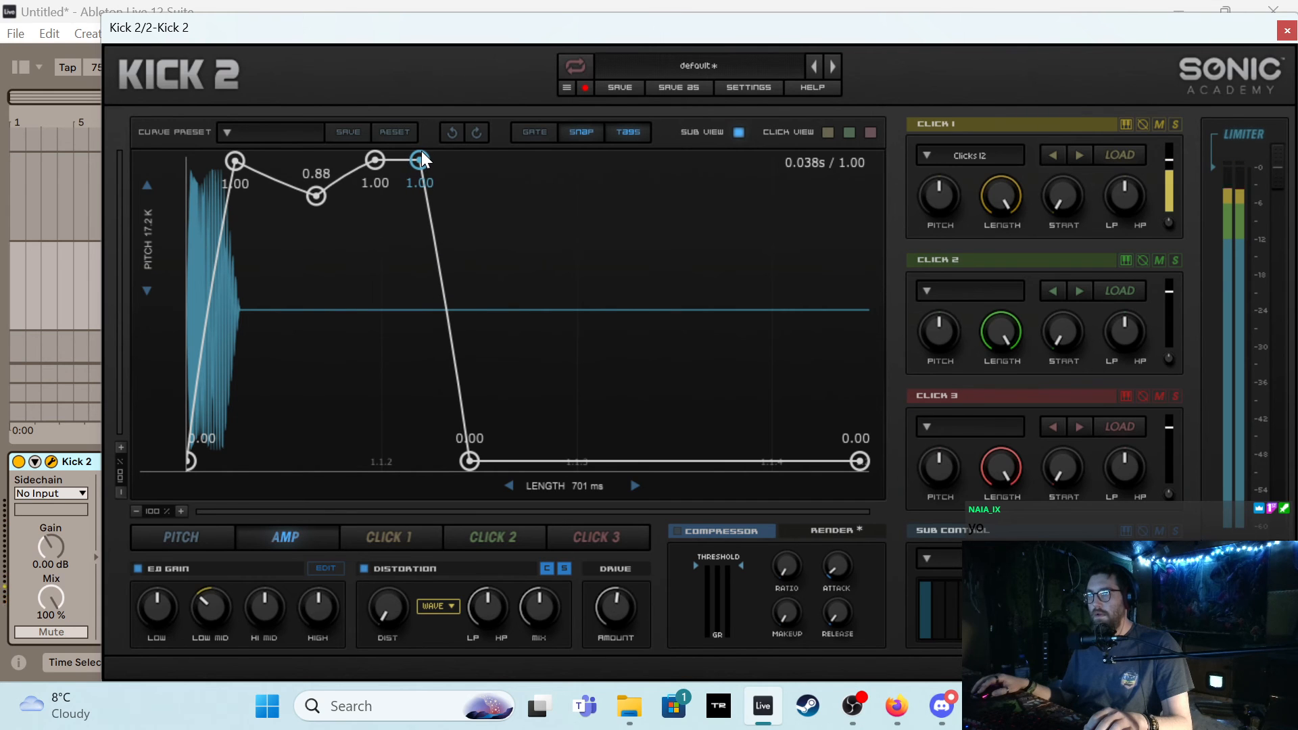
click(1285, 31)
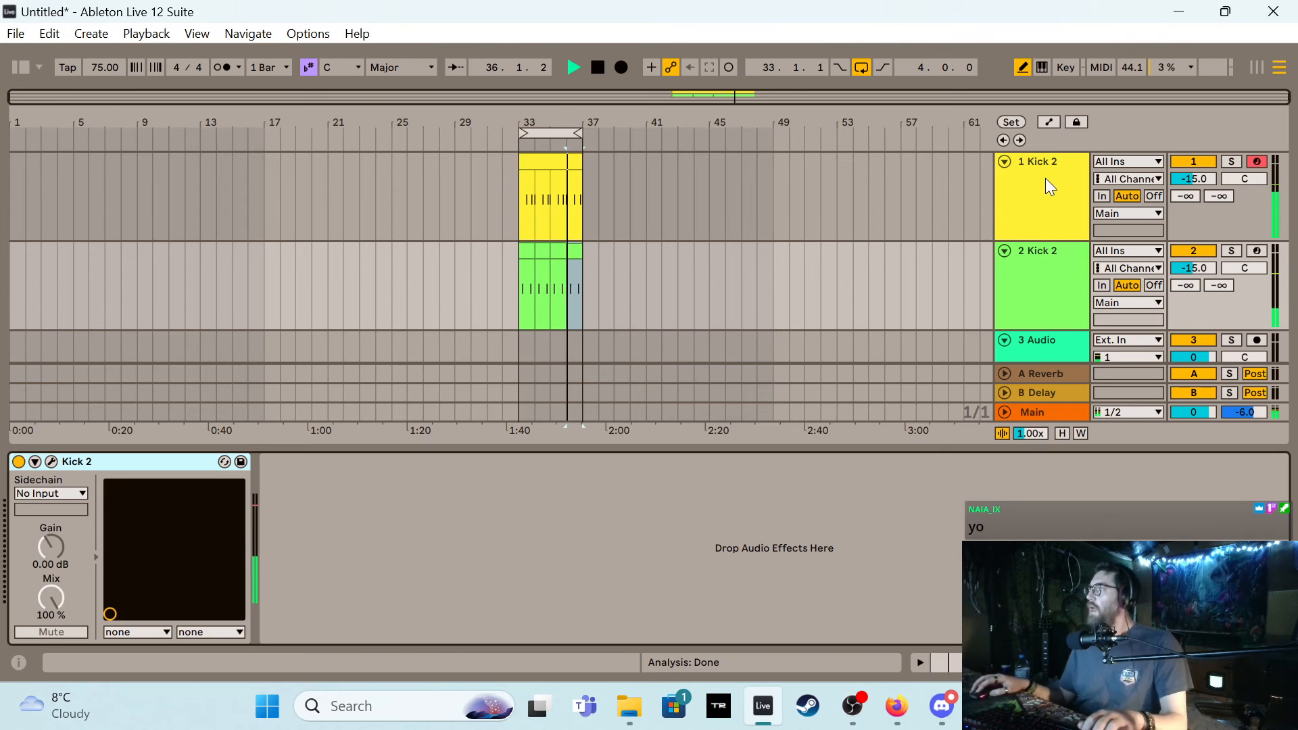
key(space)
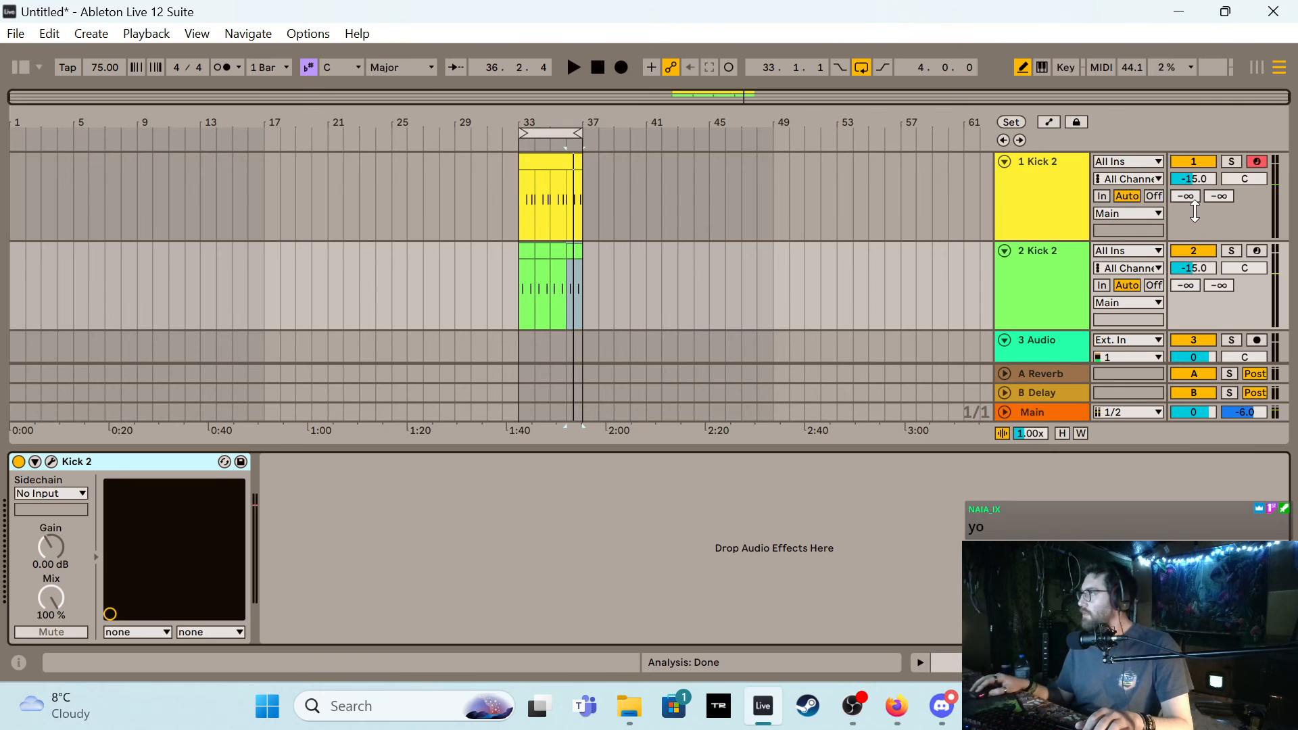
Lower track 2's volume to -19.2 dB
click(1203, 179)
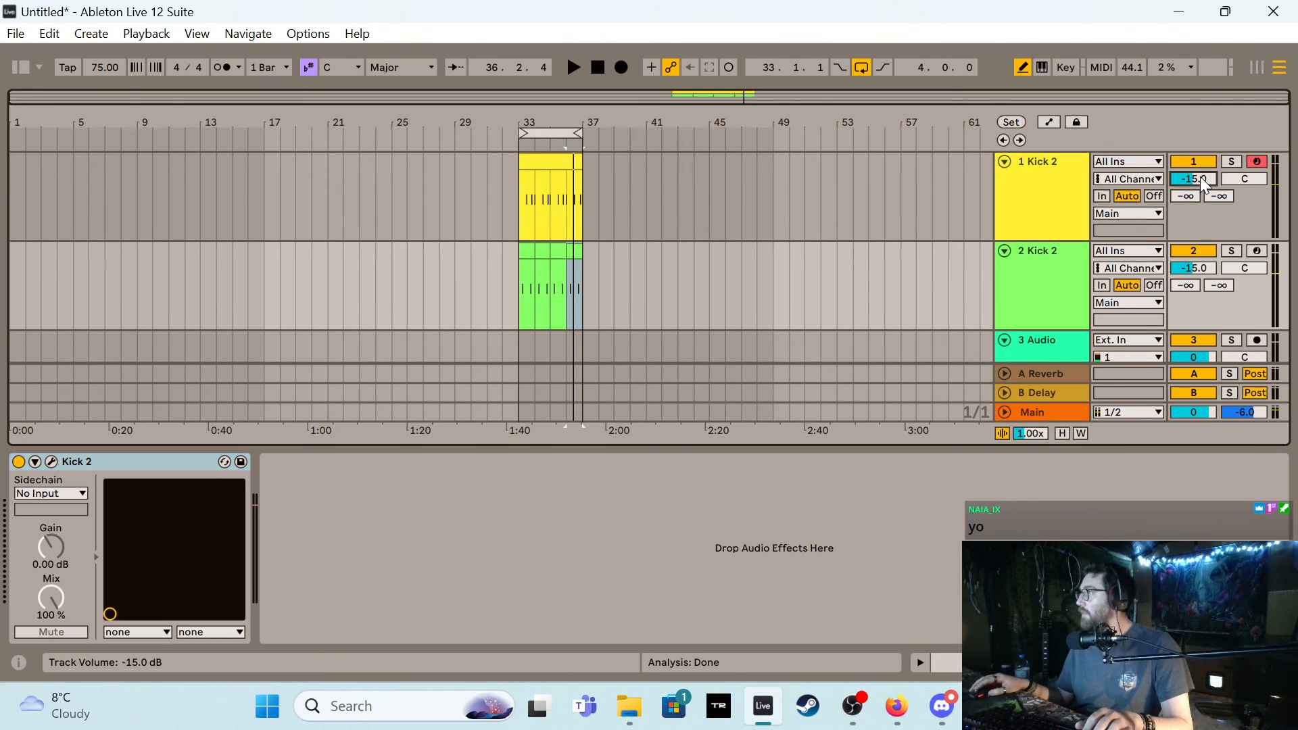
click(1050, 200)
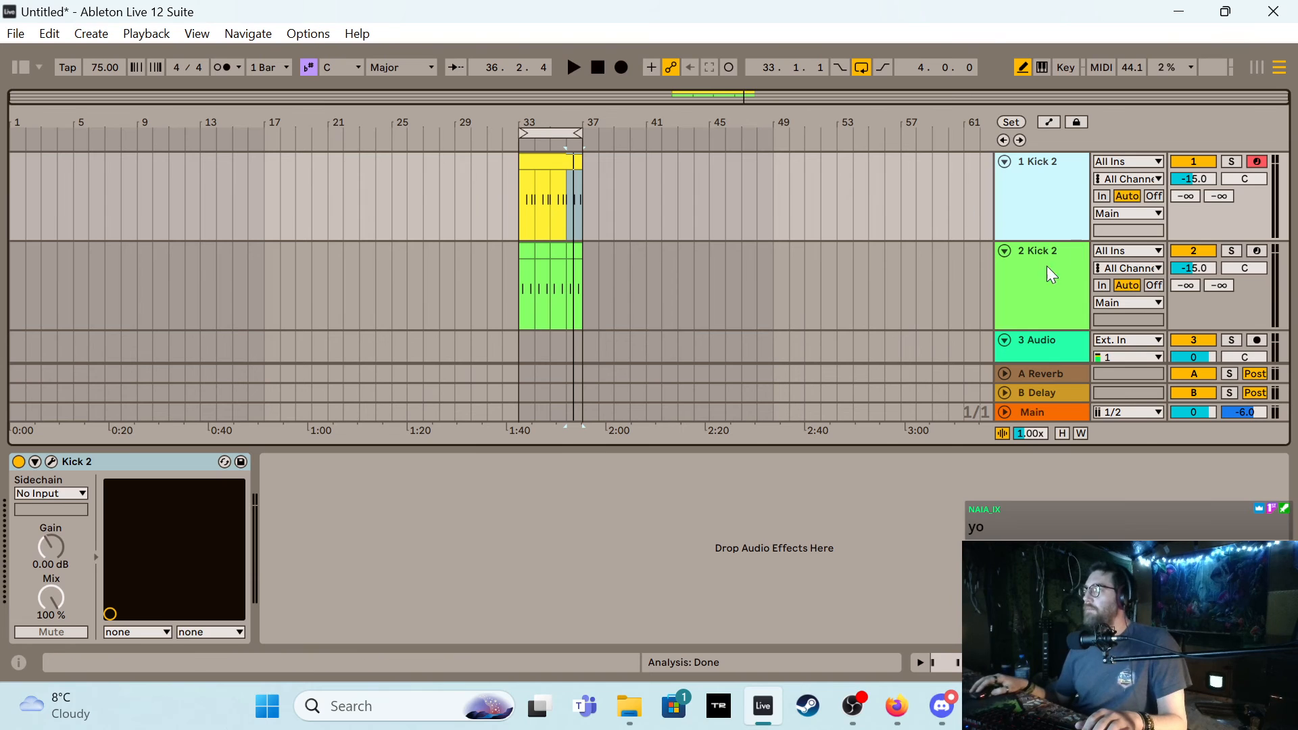
drag(1197, 277, 1196, 285)
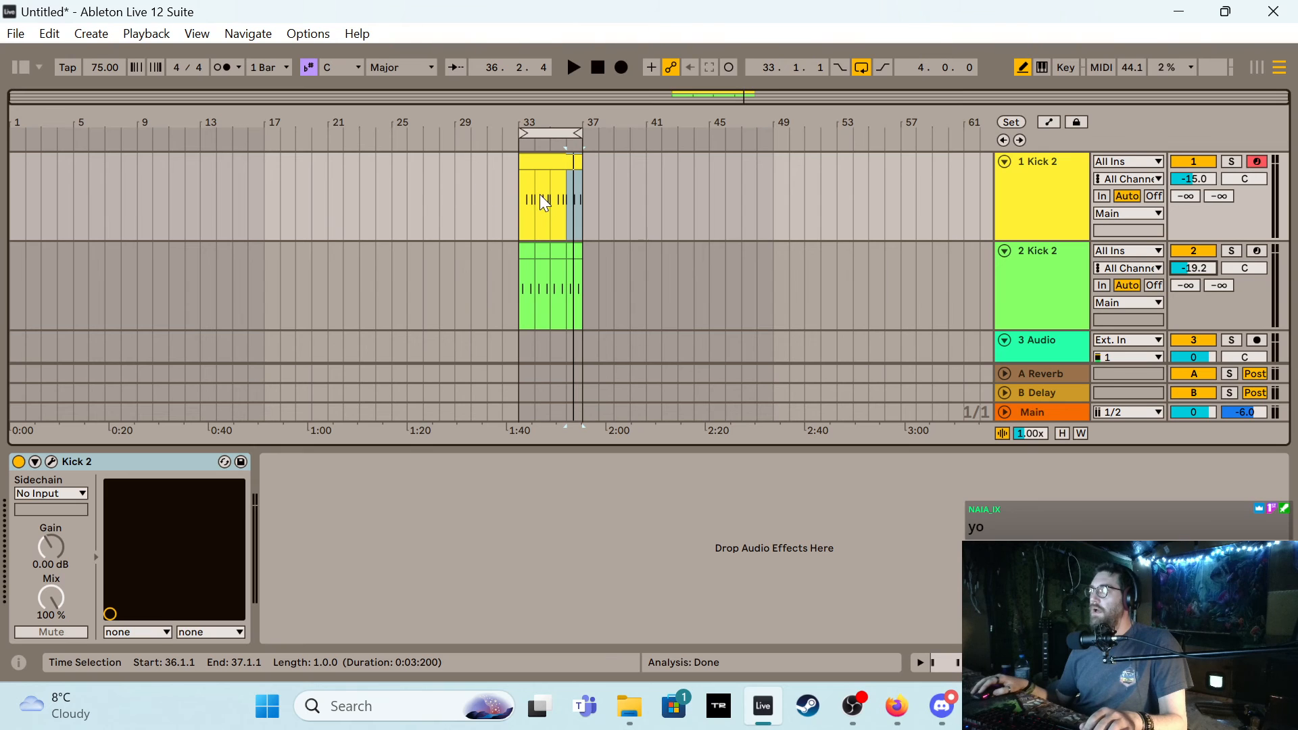
drag(523, 196, 583, 217)
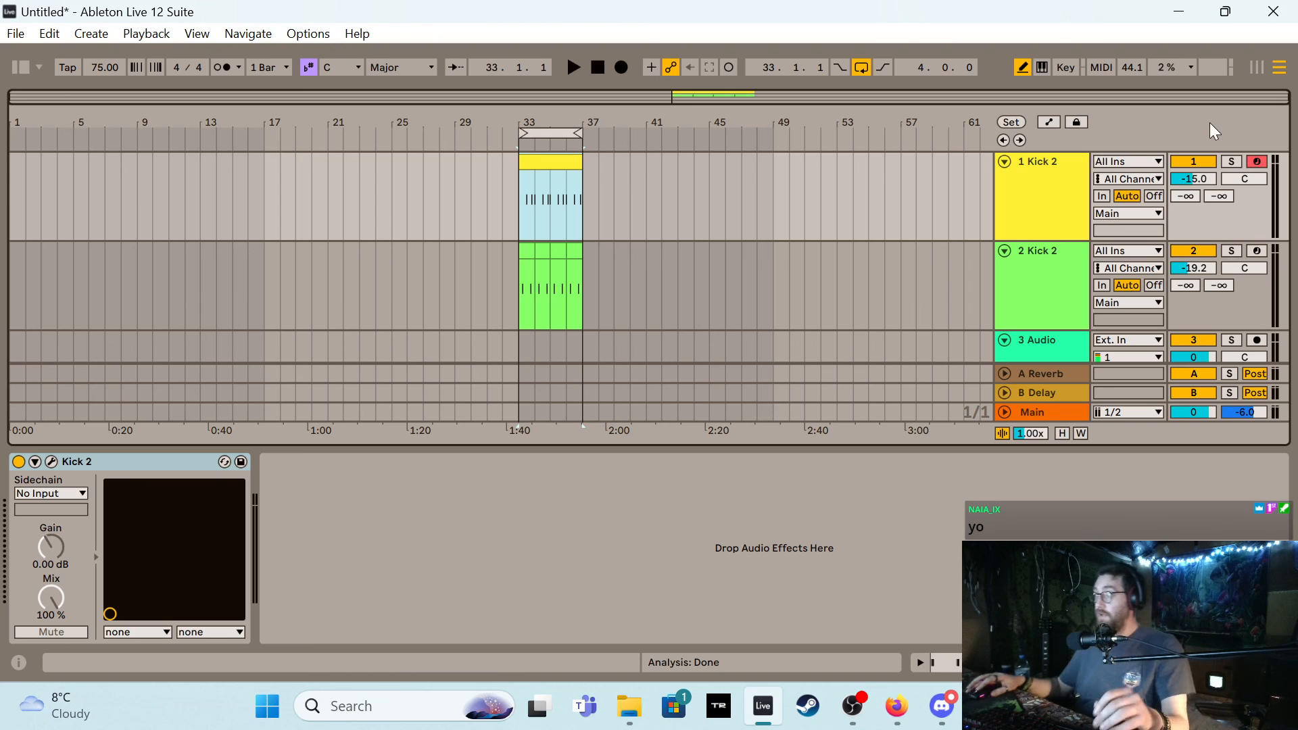
click(1003, 413)
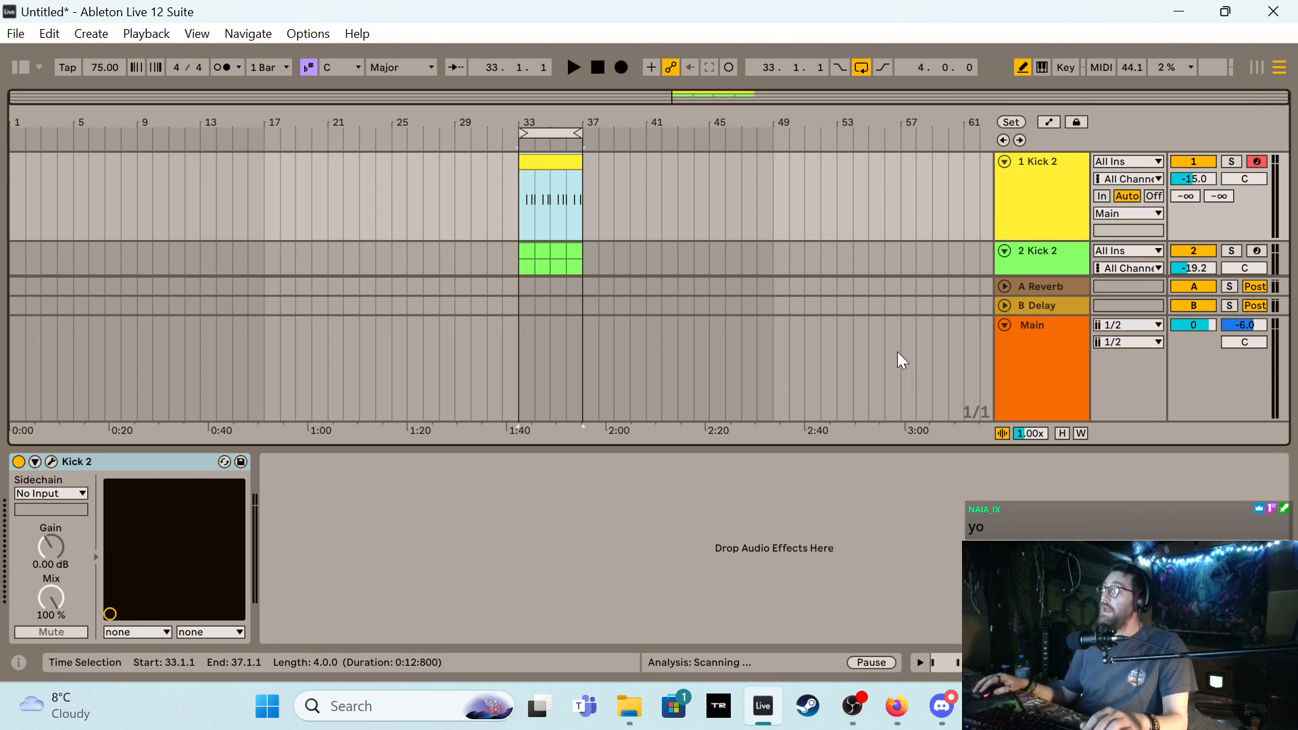
key(ctrl+t)
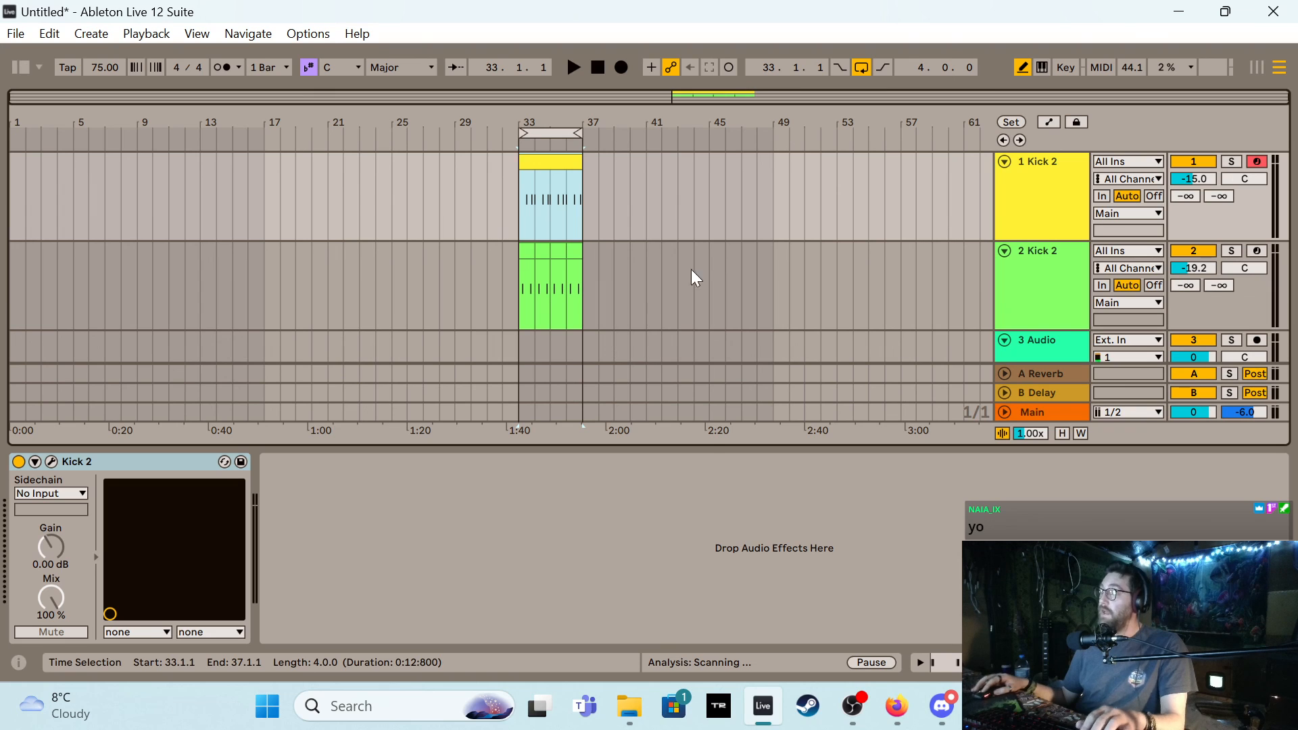
scroll(707, 254, down, 1)
scroll(662, 267, up, 1)
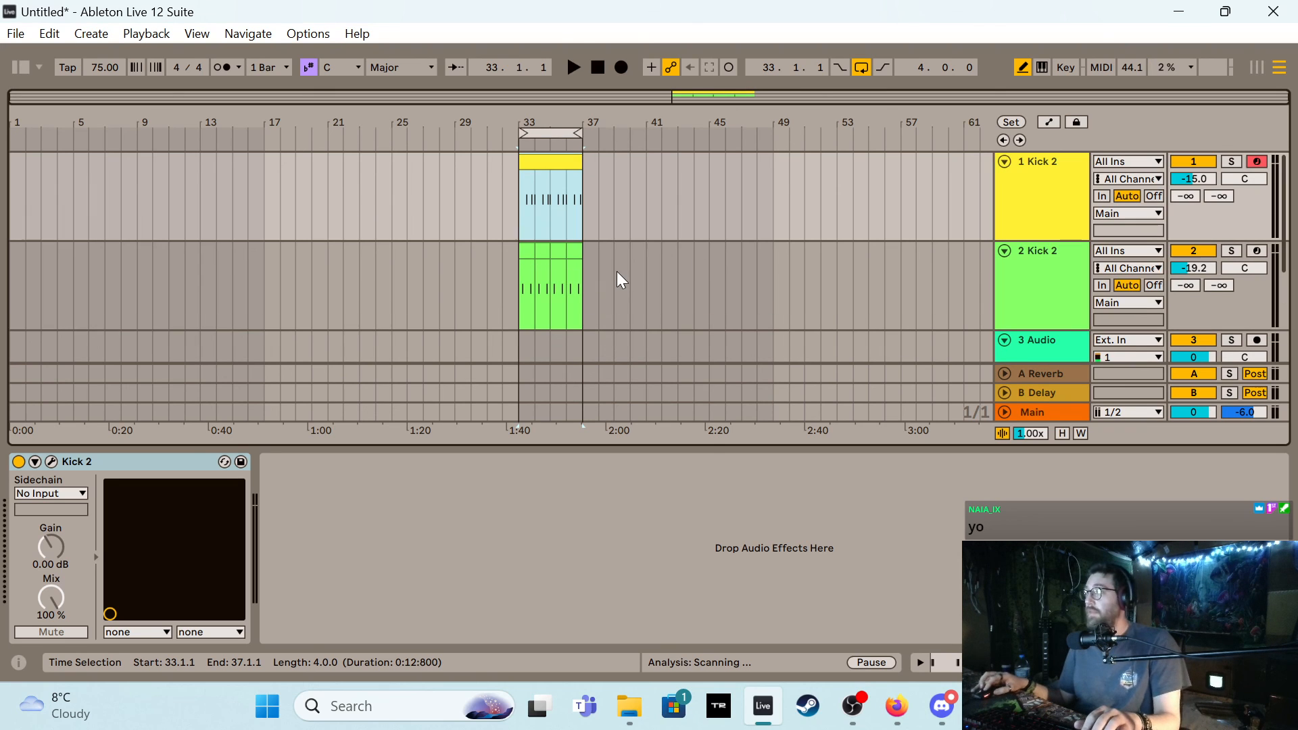